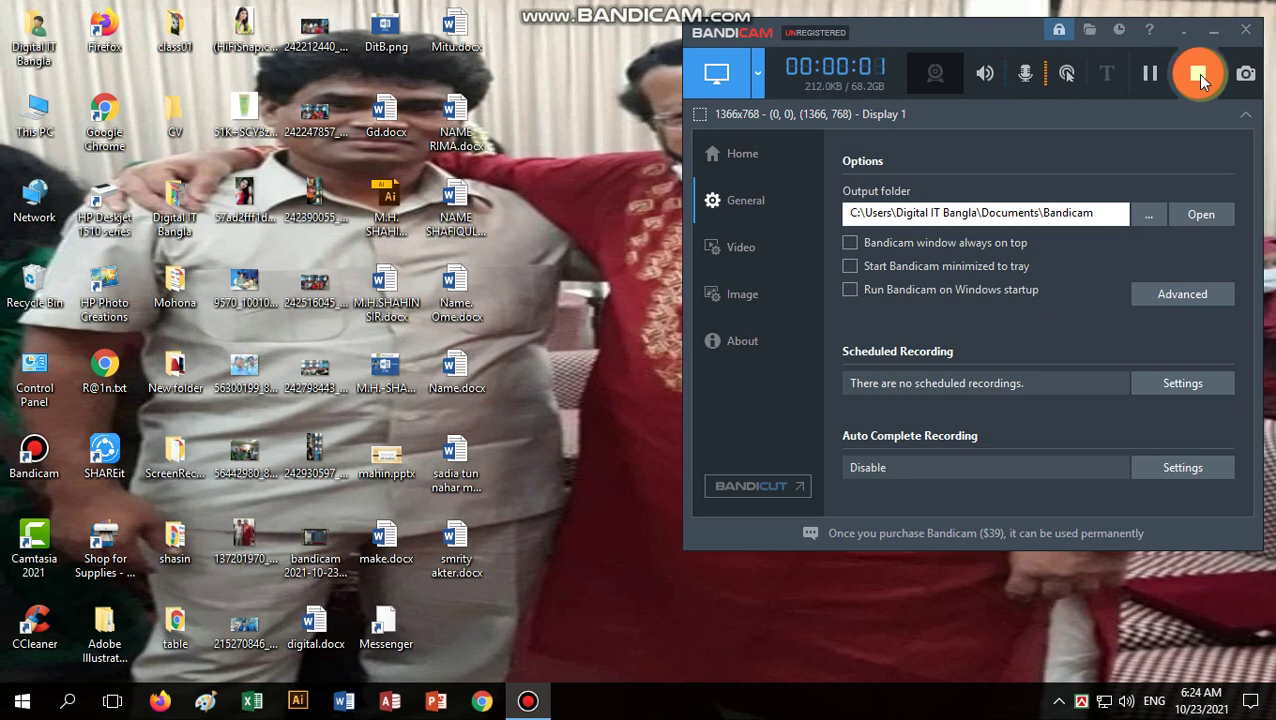
Step: Minimize the Bandicam window so the desktop shows while recording continues
{"action": "left_click", "coordinate": [1213, 31]}
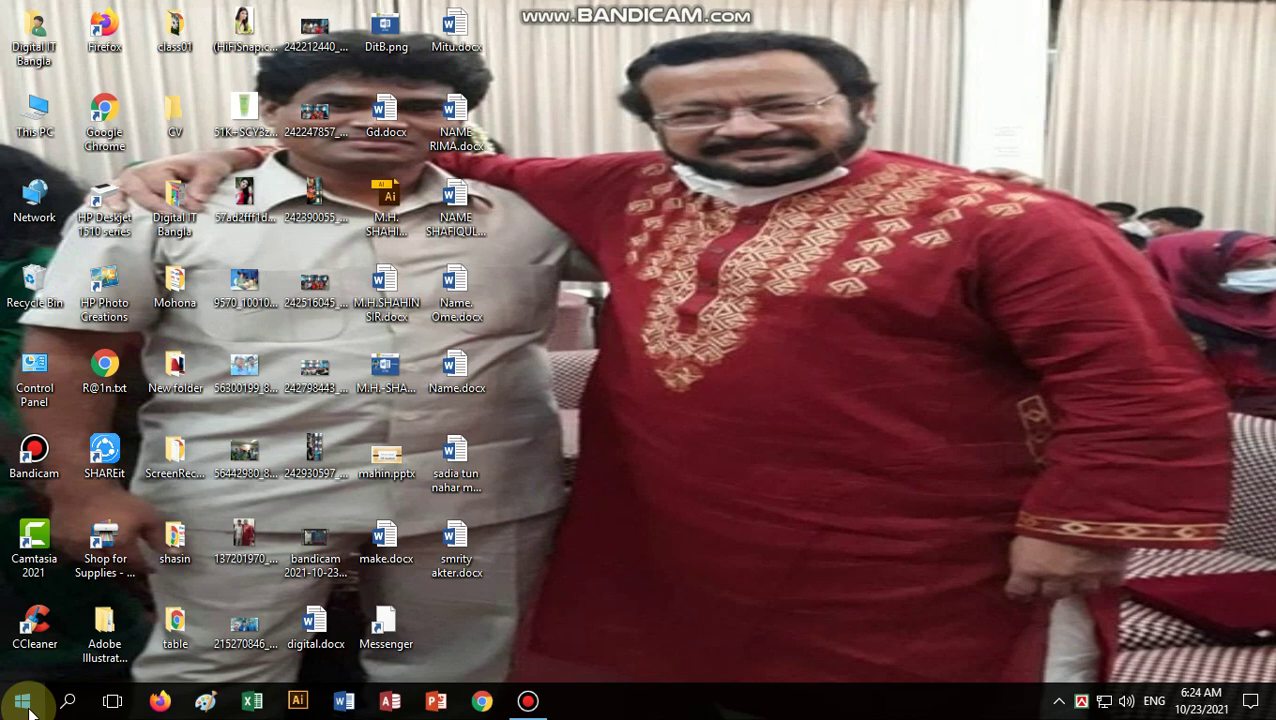
Step: Launch Word 2016 from the Start menu's Most used list
{"action": "left_click", "coordinate": [24, 704]}
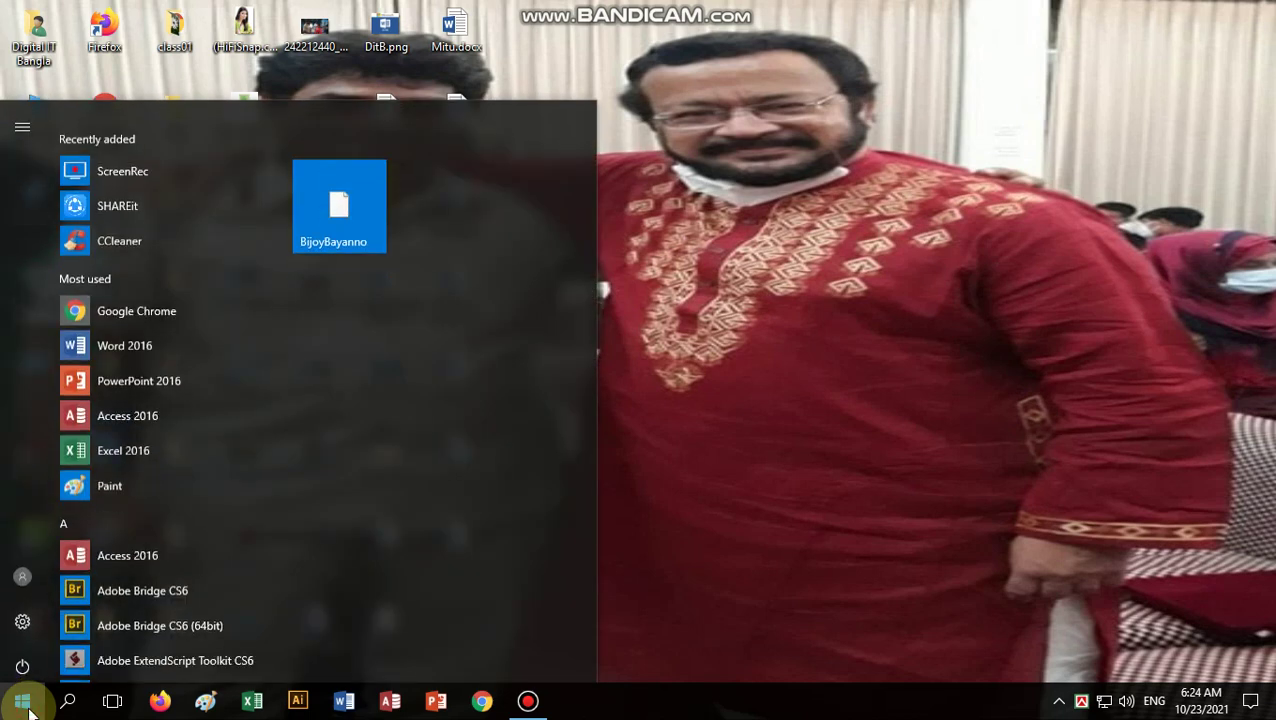
{"action": "left_click", "coordinate": [163, 353]}
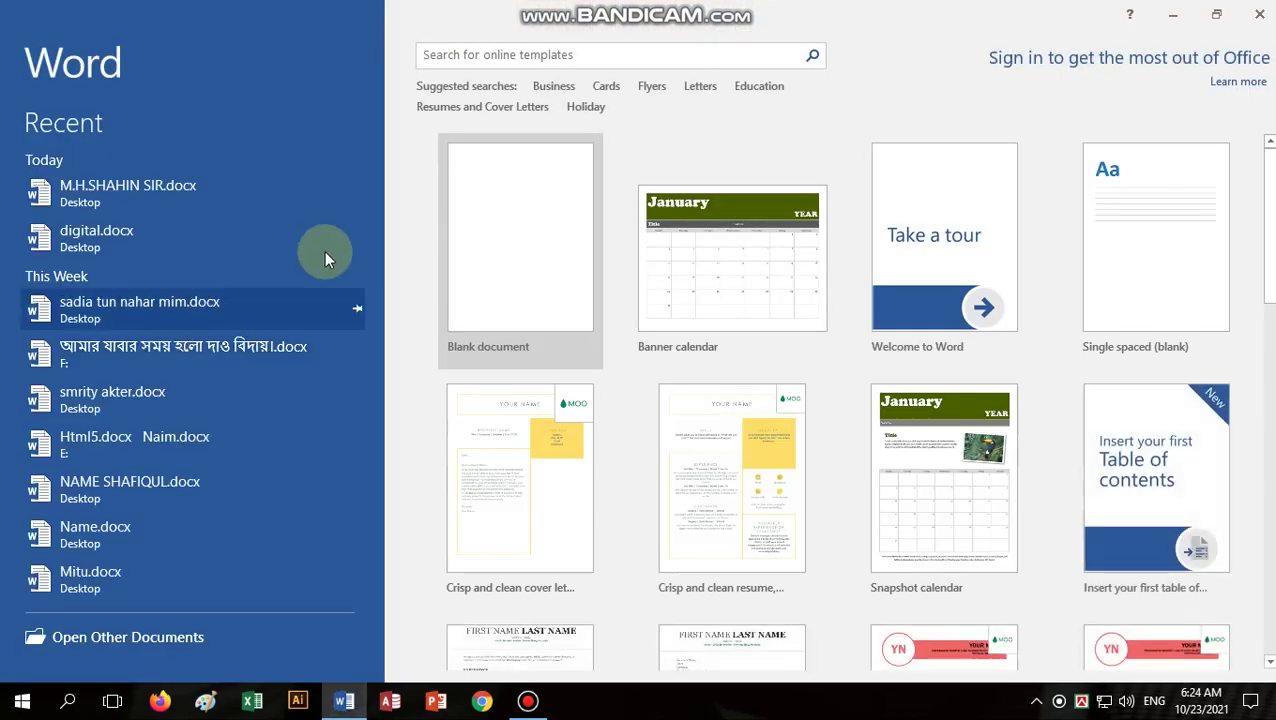
Step: Create a blank document using Times New Roman at font size 20
{"action": "left_click", "coordinate": [505, 186]}
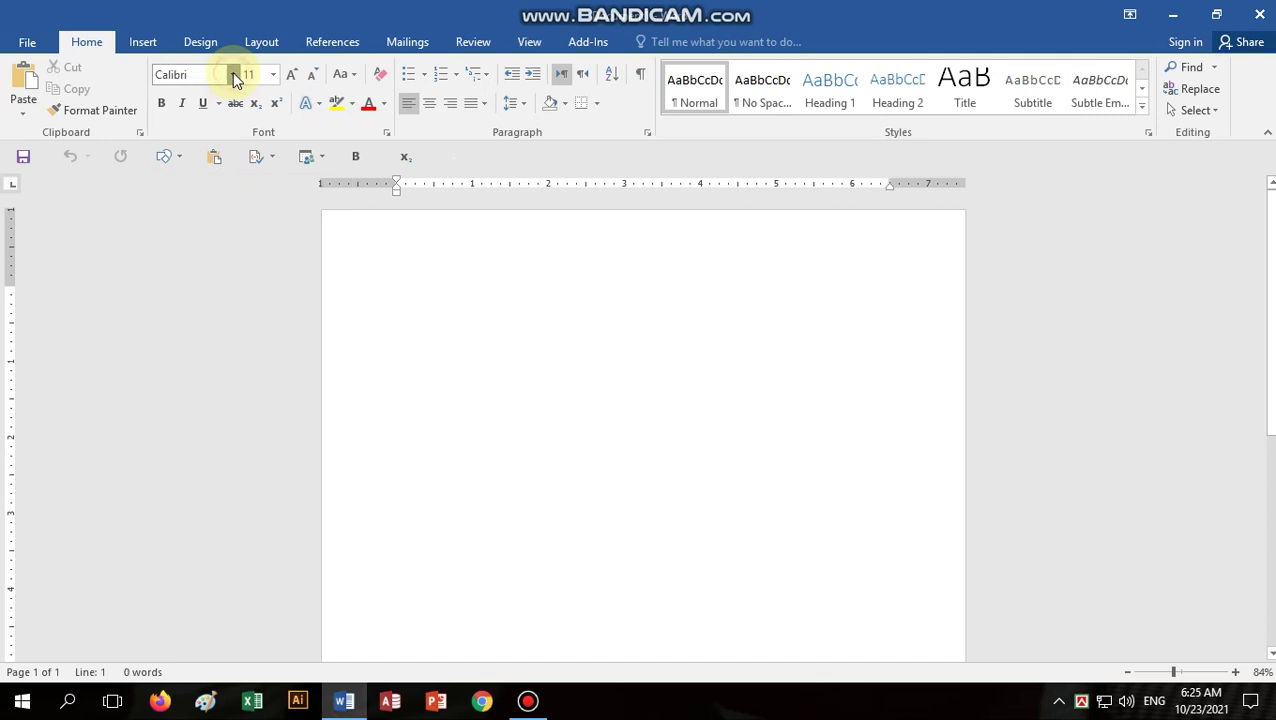
{"action": "left_click", "coordinate": [233, 75]}
{"action": "left_click", "coordinate": [240, 166]}
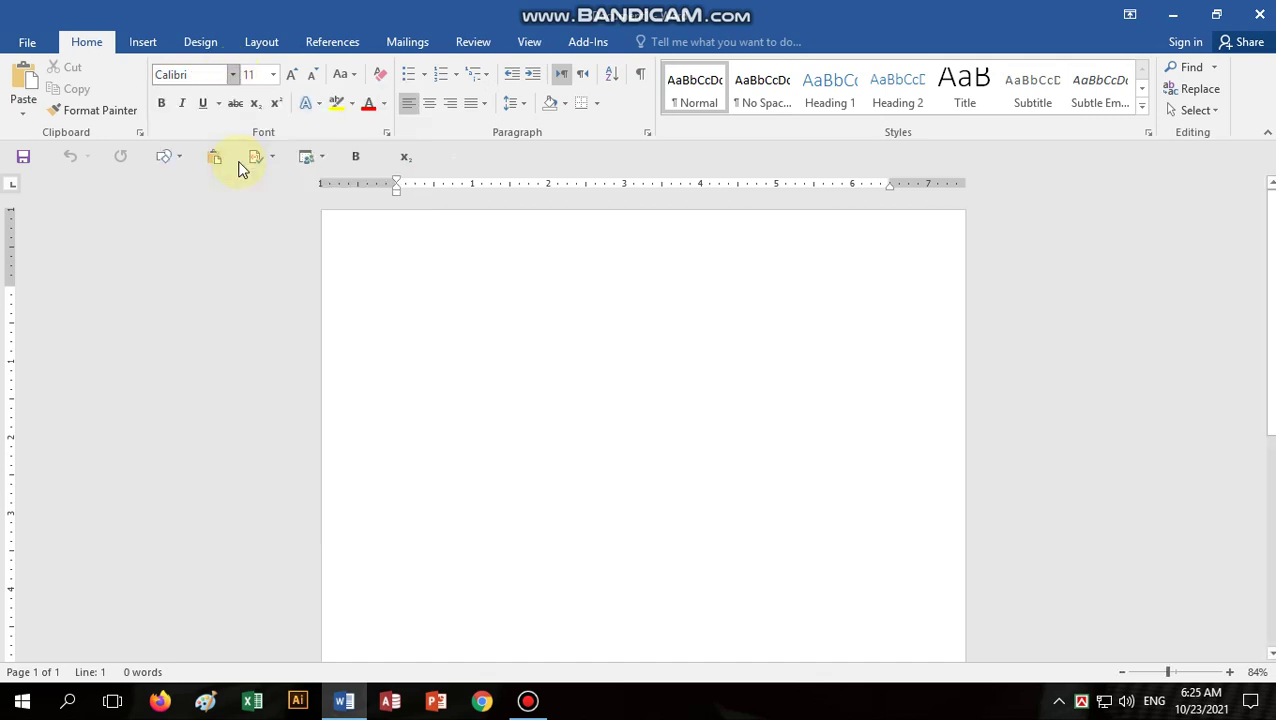
{"action": "left_click", "coordinate": [273, 75]}
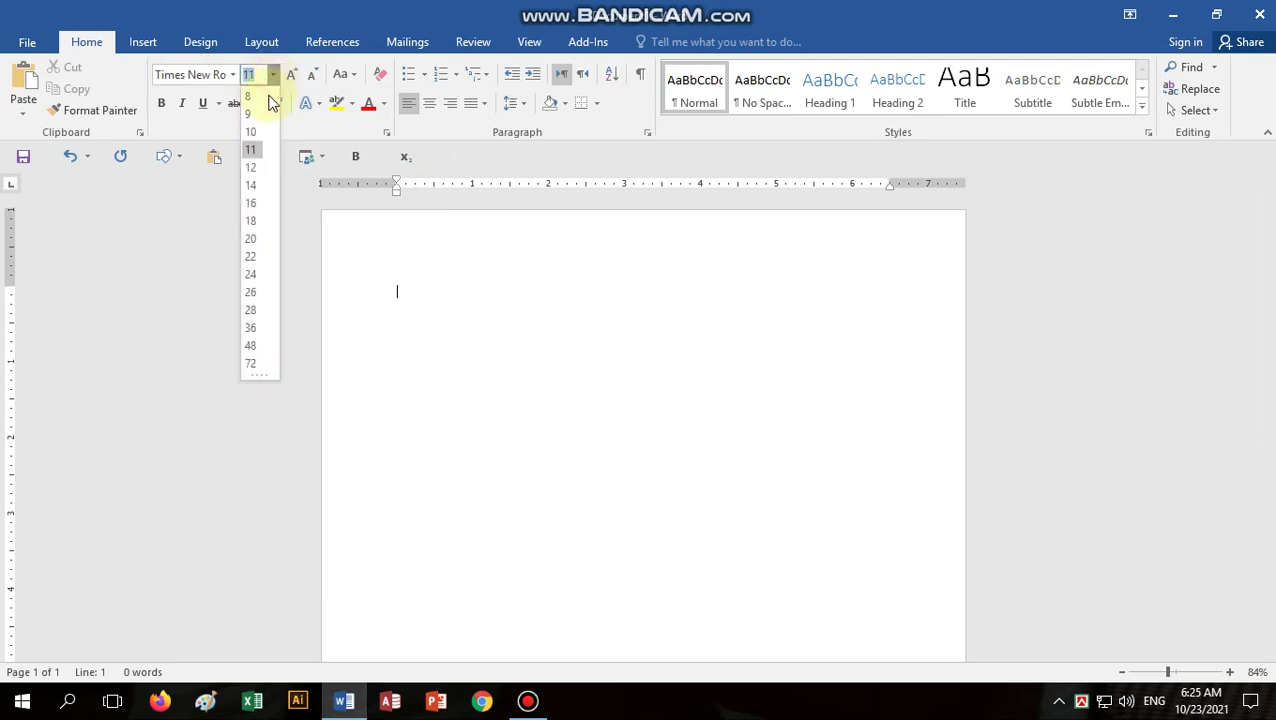
{"action": "left_click", "coordinate": [250, 240]}
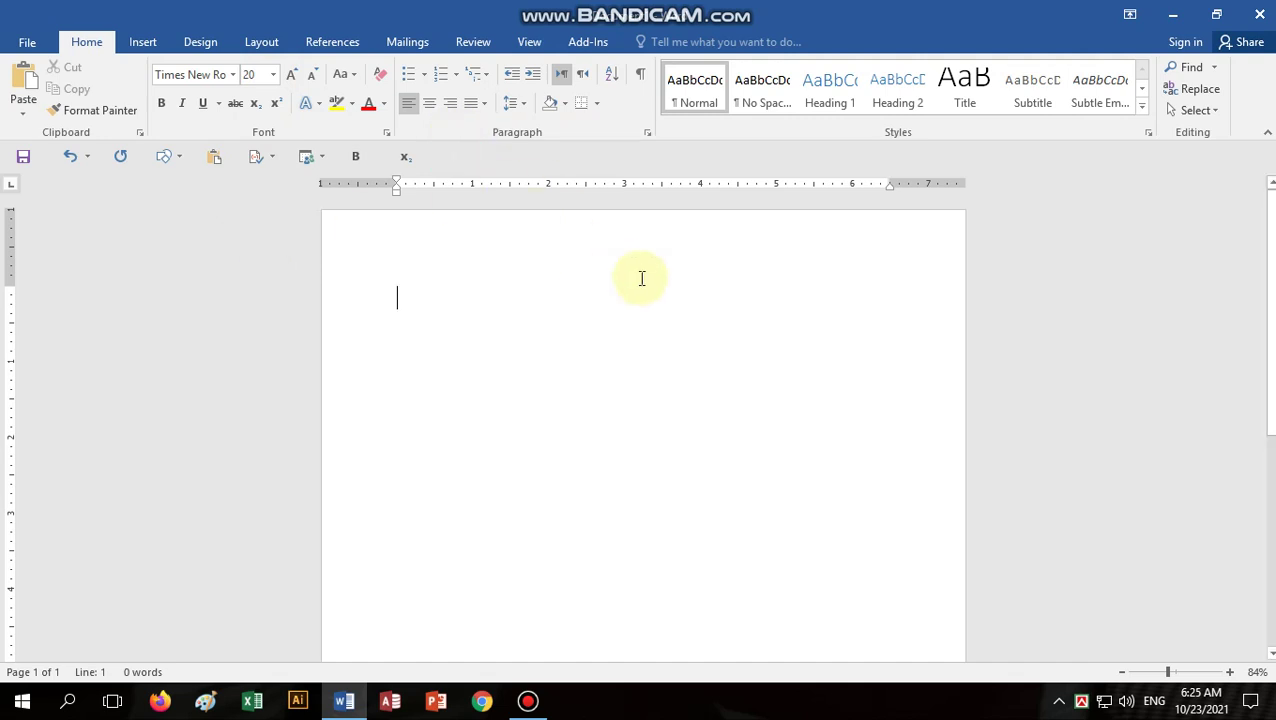
{"action": "scroll", "coordinate": [639, 311], "scroll_direction": "up", "scroll_amount": 4}
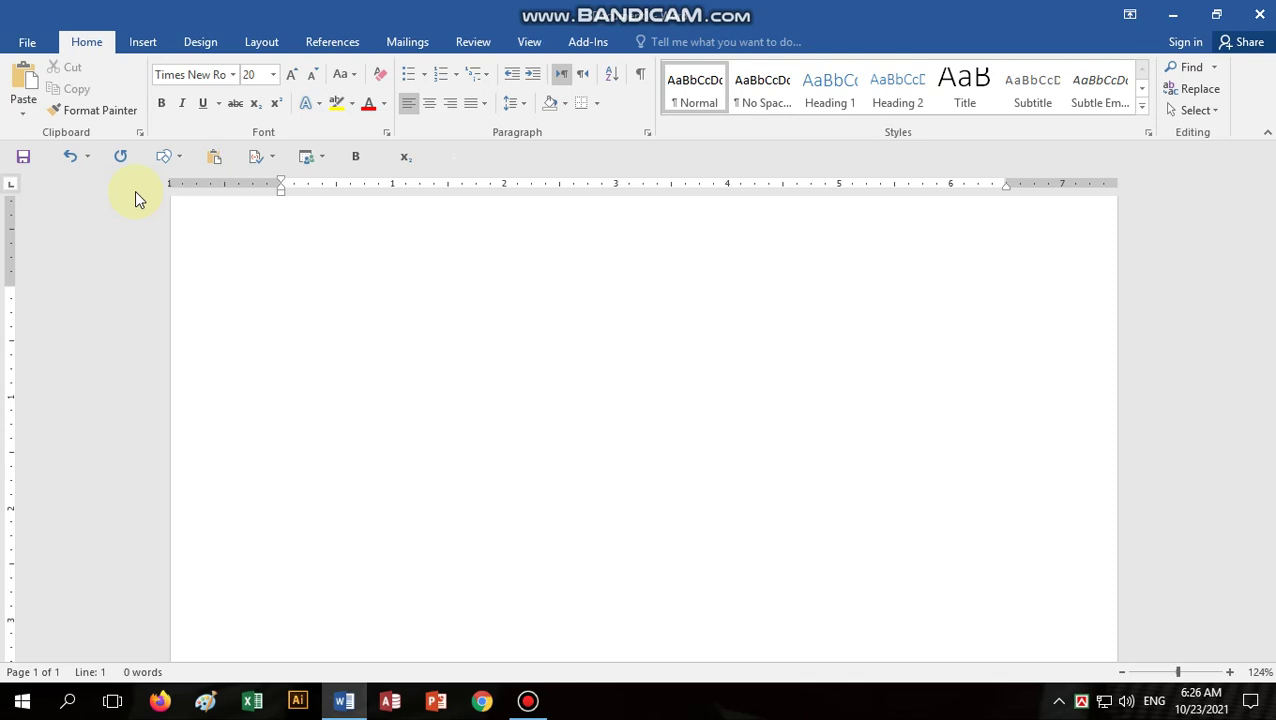
Step: Type the drill lines 'ASDFG ;LKJH', 'QWERT POIUY' and 'ZXCVB /.,MN' on separate lines
{"action": "type", "text": "A"}
{"action": "type", "text": "SDFG "}
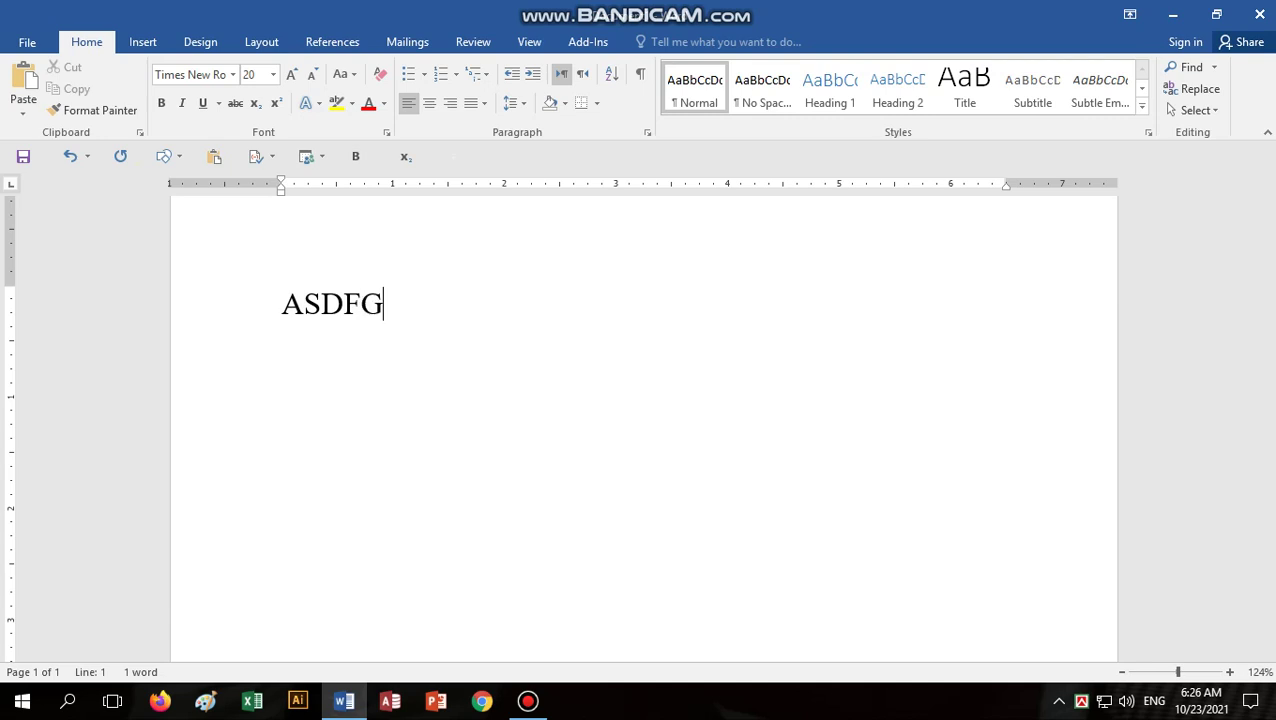
{"action": "type", "text": ";LK"}
{"action": "type", "text": "JH"}
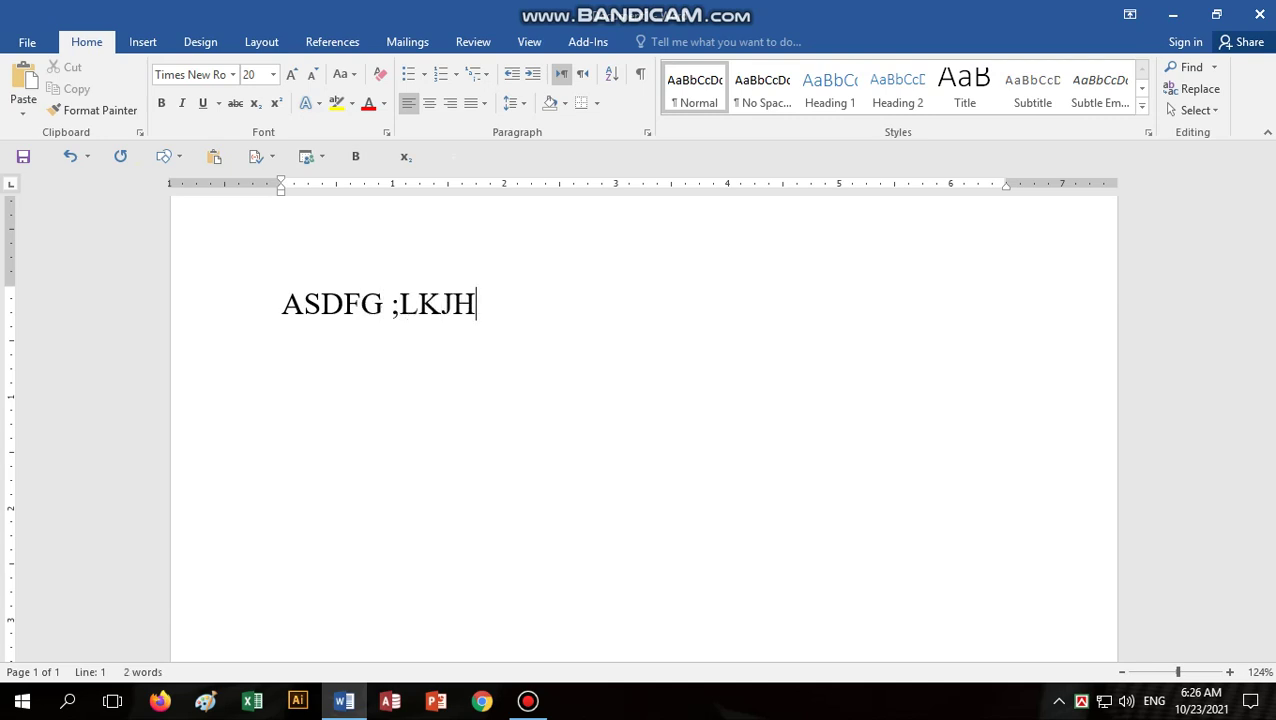
{"action": "key", "text": "Return"}
{"action": "type", "text": "QW"}
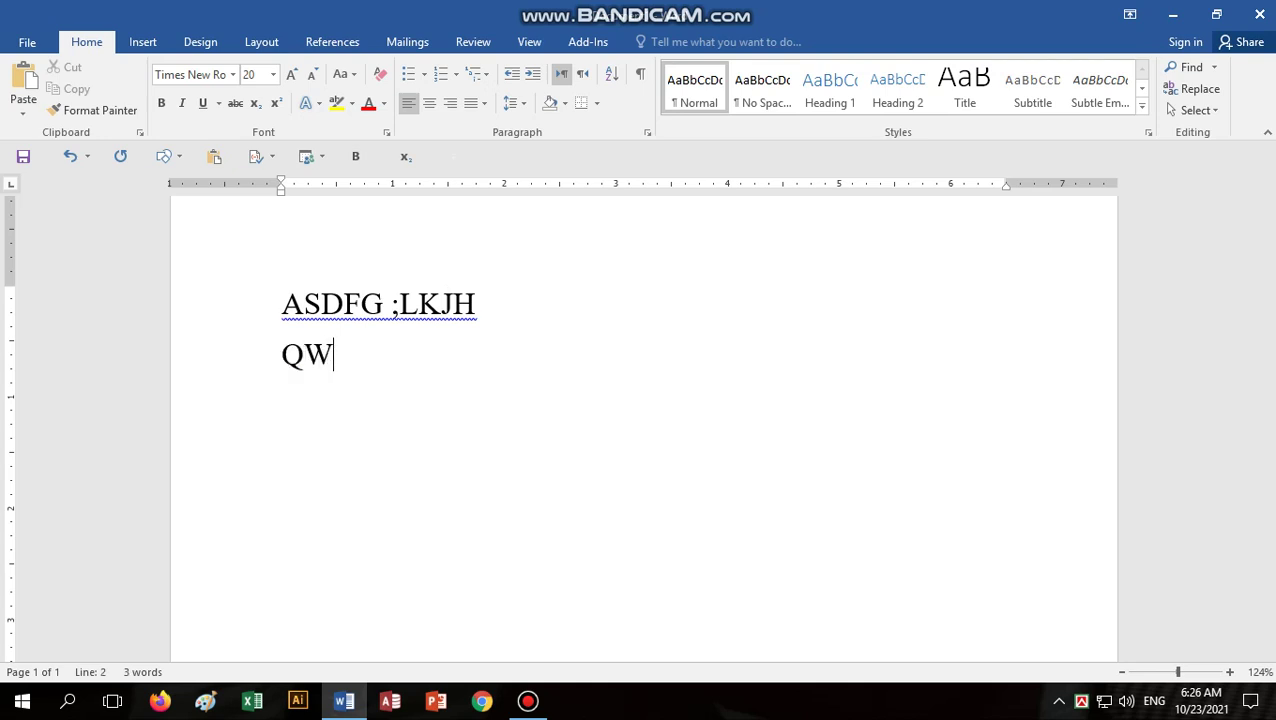
{"action": "type", "text": "ERT "}
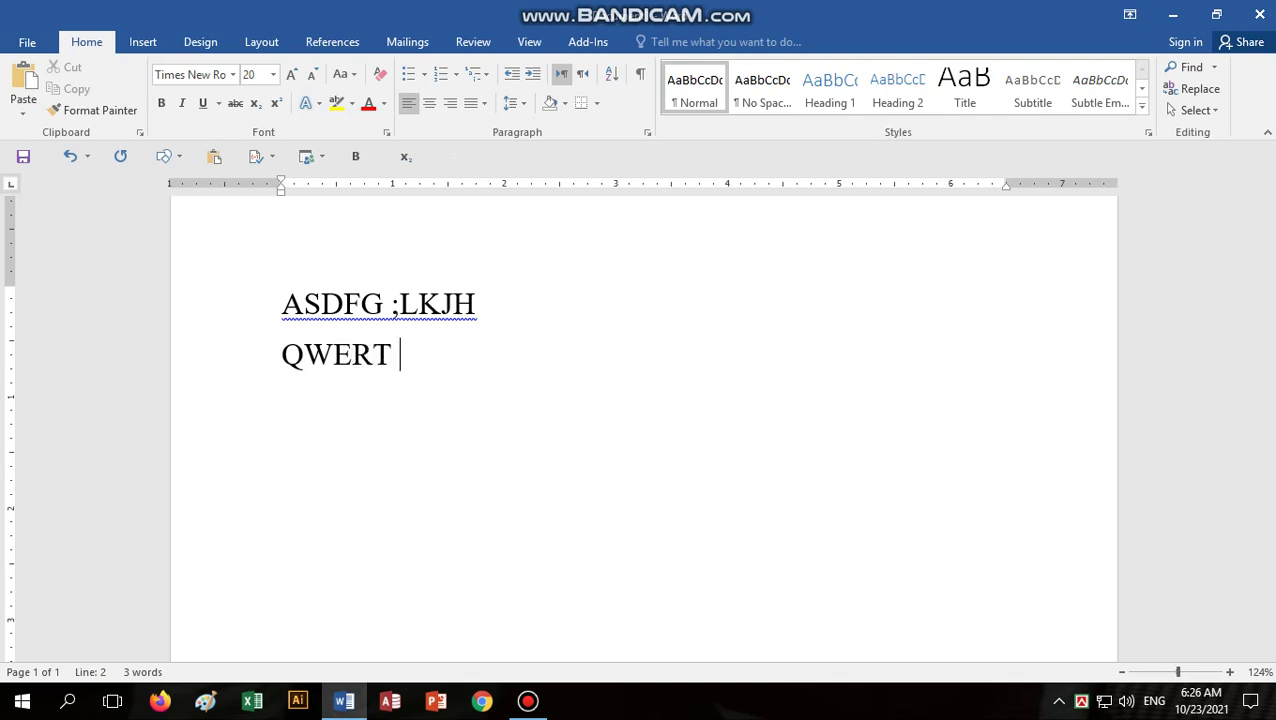
{"action": "type", "text": "POIUY"}
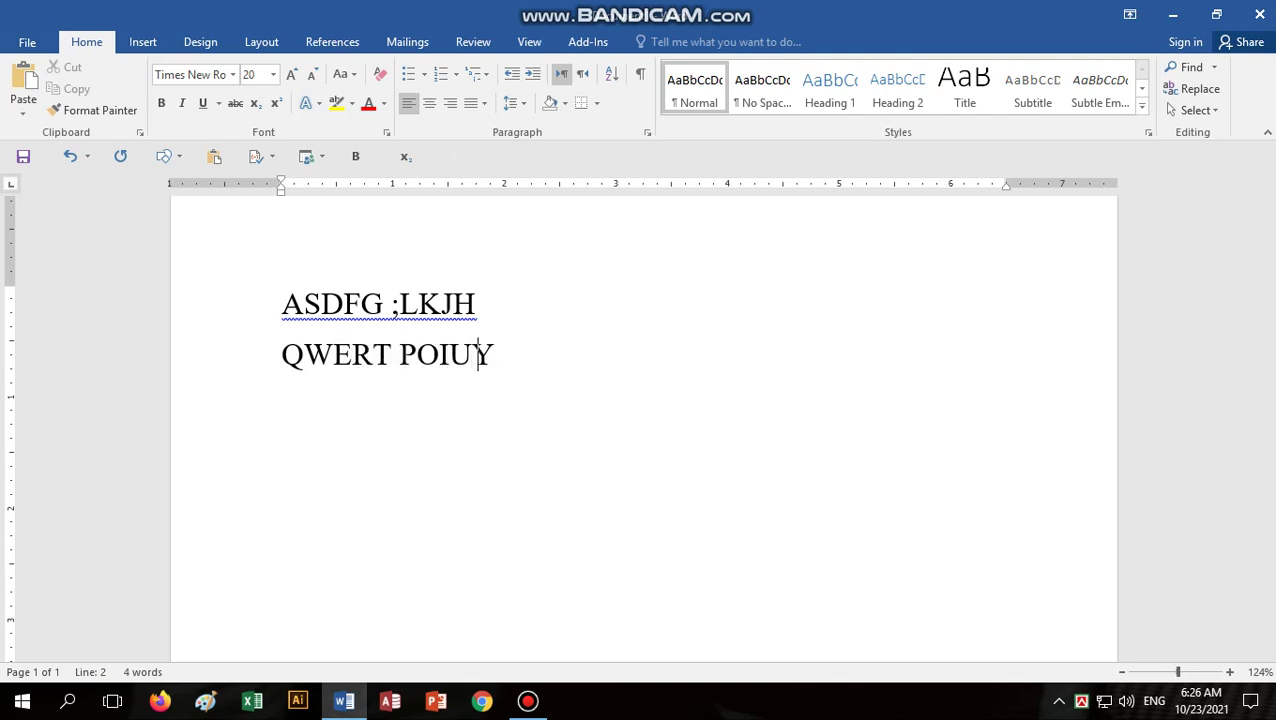
{"action": "key", "text": "Return"}
{"action": "type", "text": "ZX"}
{"action": "type", "text": "CVB "}
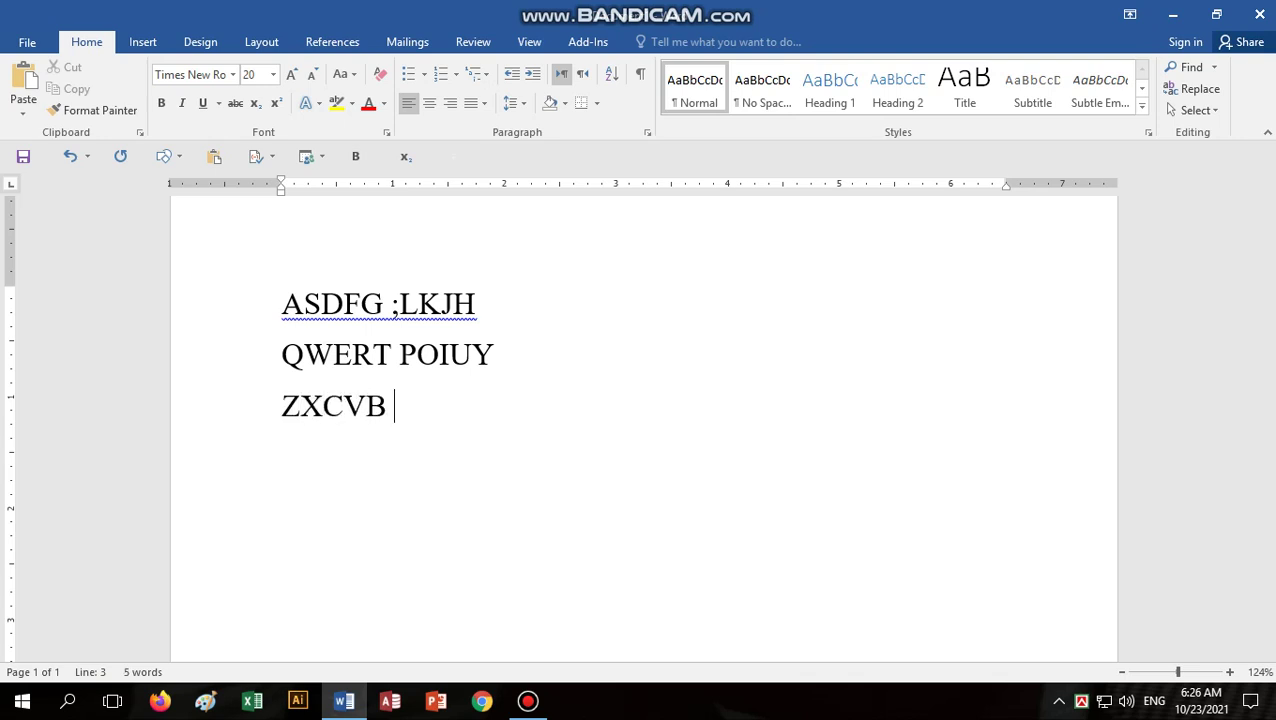
{"action": "type", "text": "/.,M"}
{"action": "type", "text": "N"}
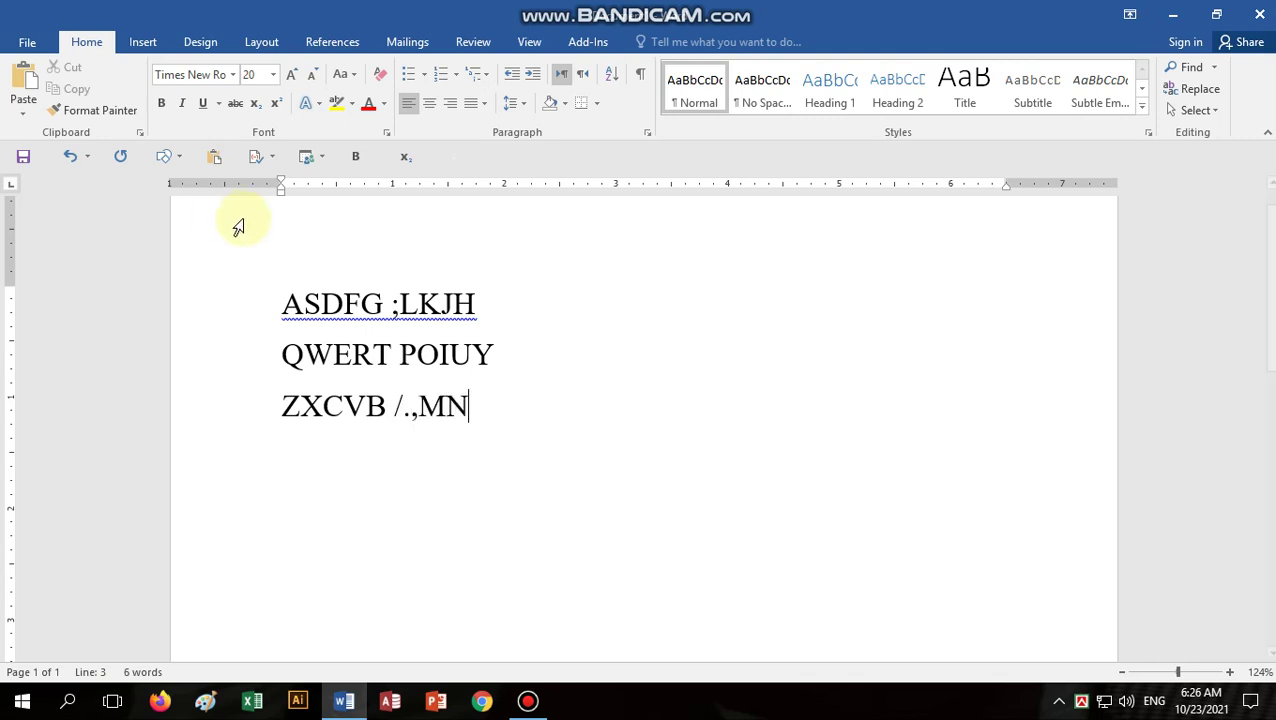
Step: Tab the right-hand groups ;LKJH, POIUY and /.,MN into a second column
{"action": "left_click", "coordinate": [391, 305]}
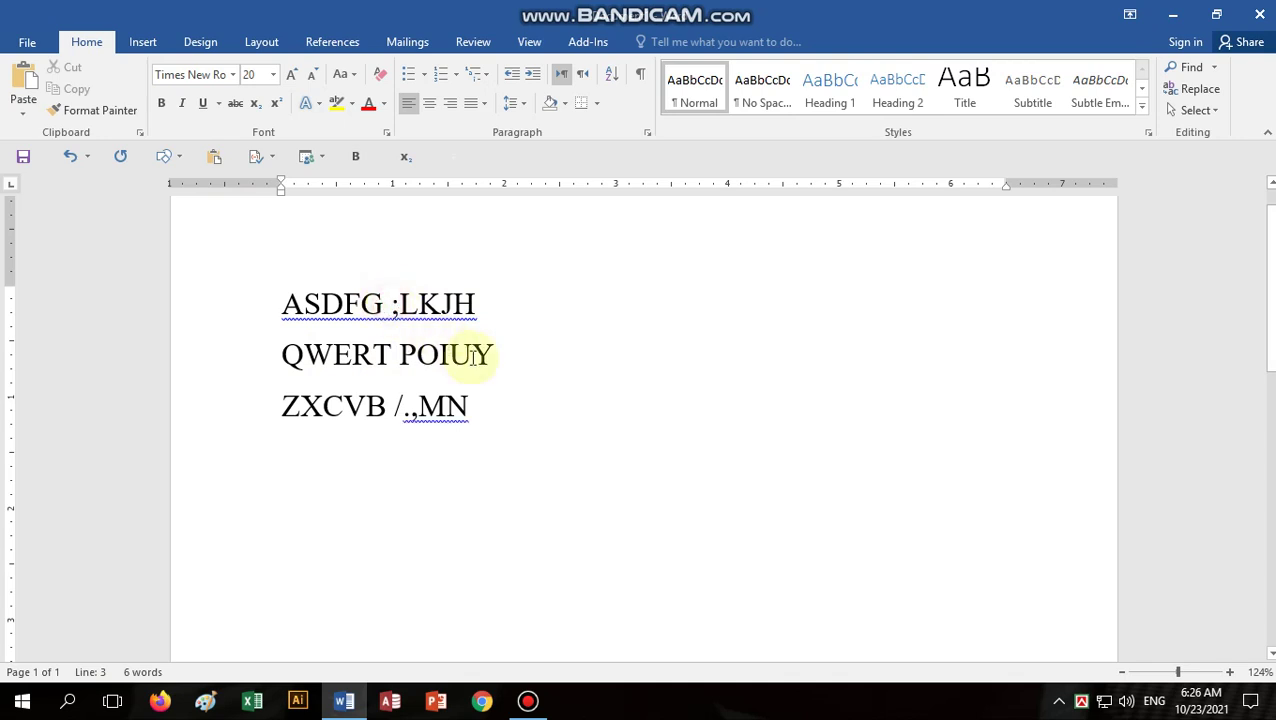
{"action": "key", "text": "Tab"}
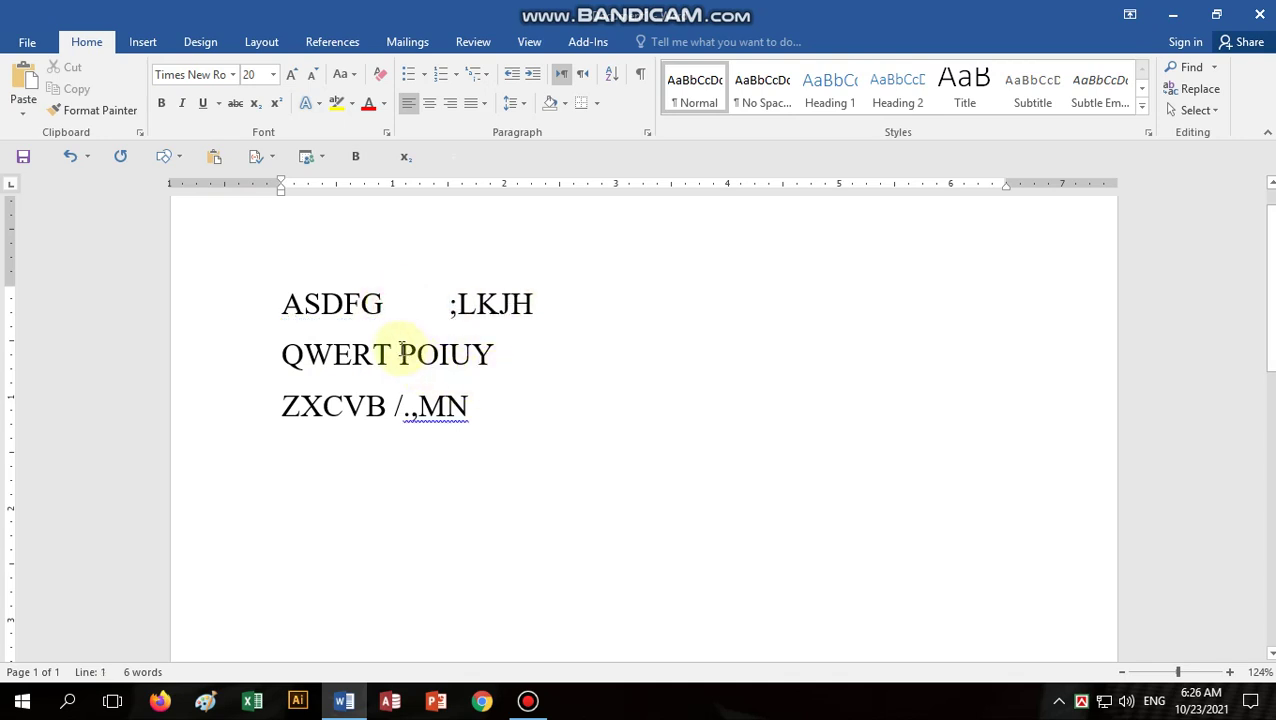
{"action": "left_click", "coordinate": [402, 354]}
{"action": "key", "text": "Tab"}
{"action": "left_click", "coordinate": [393, 405]}
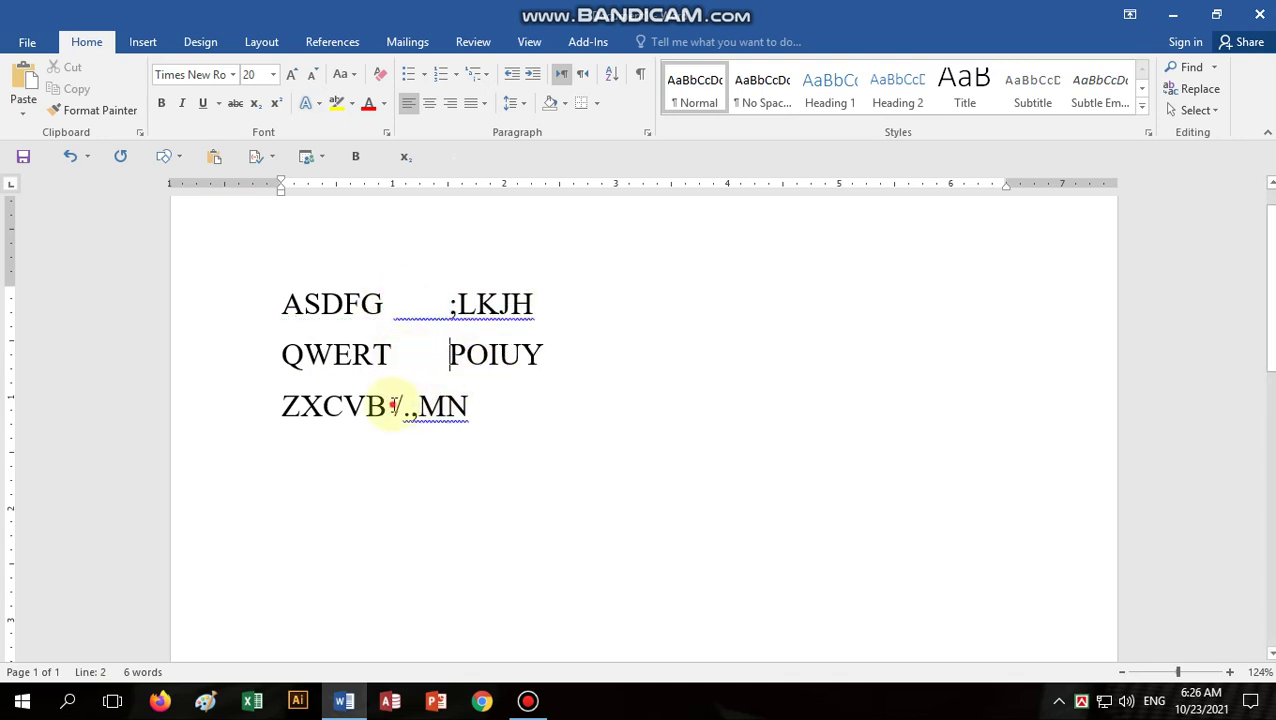
{"action": "key", "text": "Tab"}
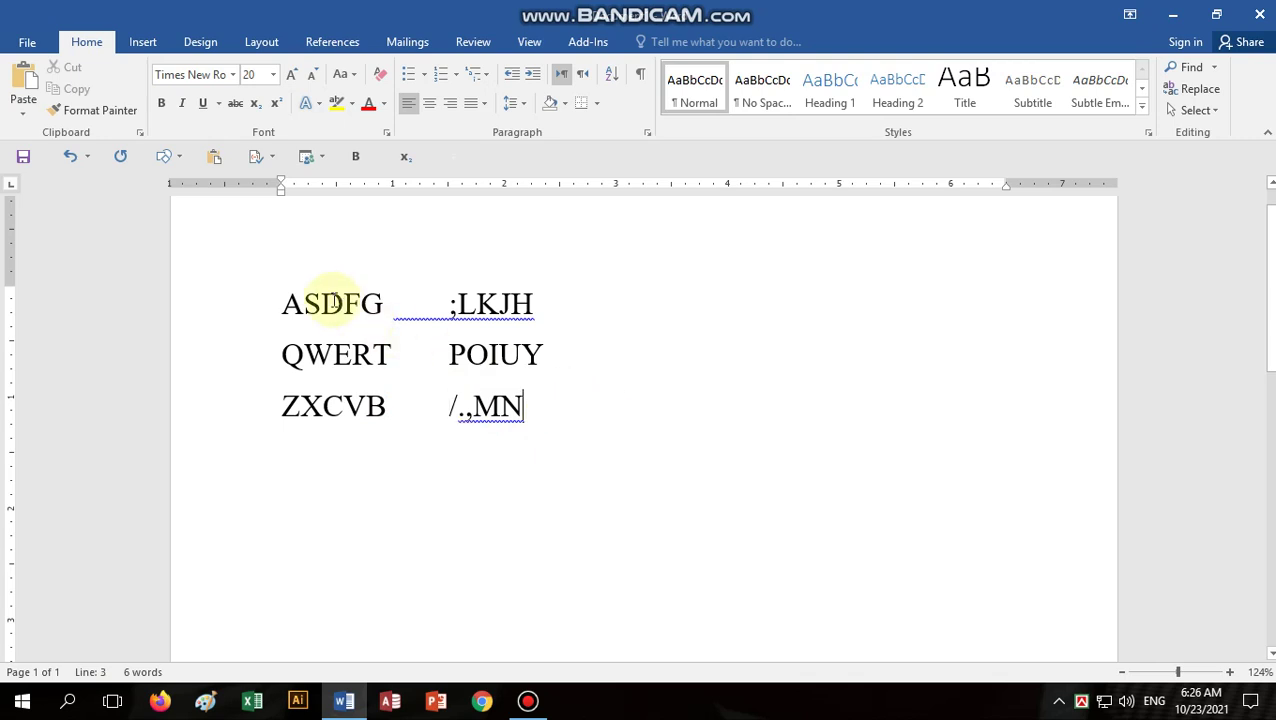
Step: Add a heading line 'LEFT', tab, 'RIGHT' above the drill rows
{"action": "left_click", "coordinate": [284, 302]}
{"action": "key", "text": "Return"}
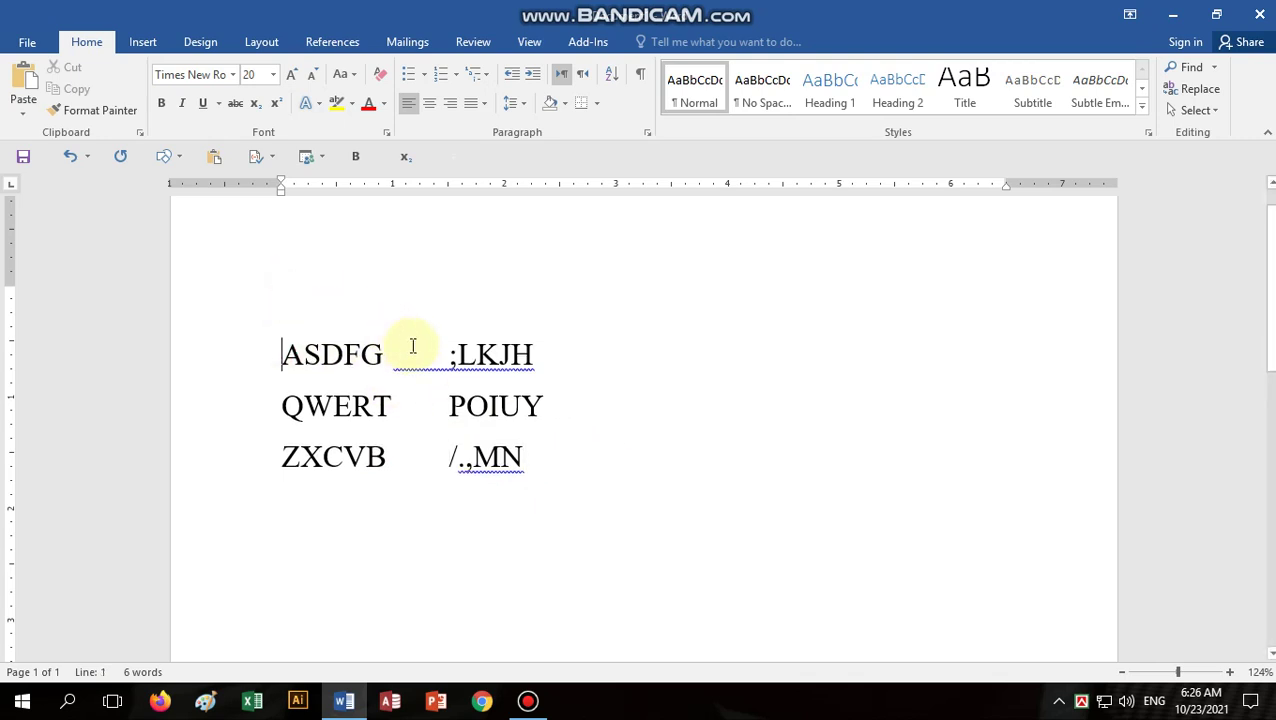
{"action": "left_click", "coordinate": [301, 306]}
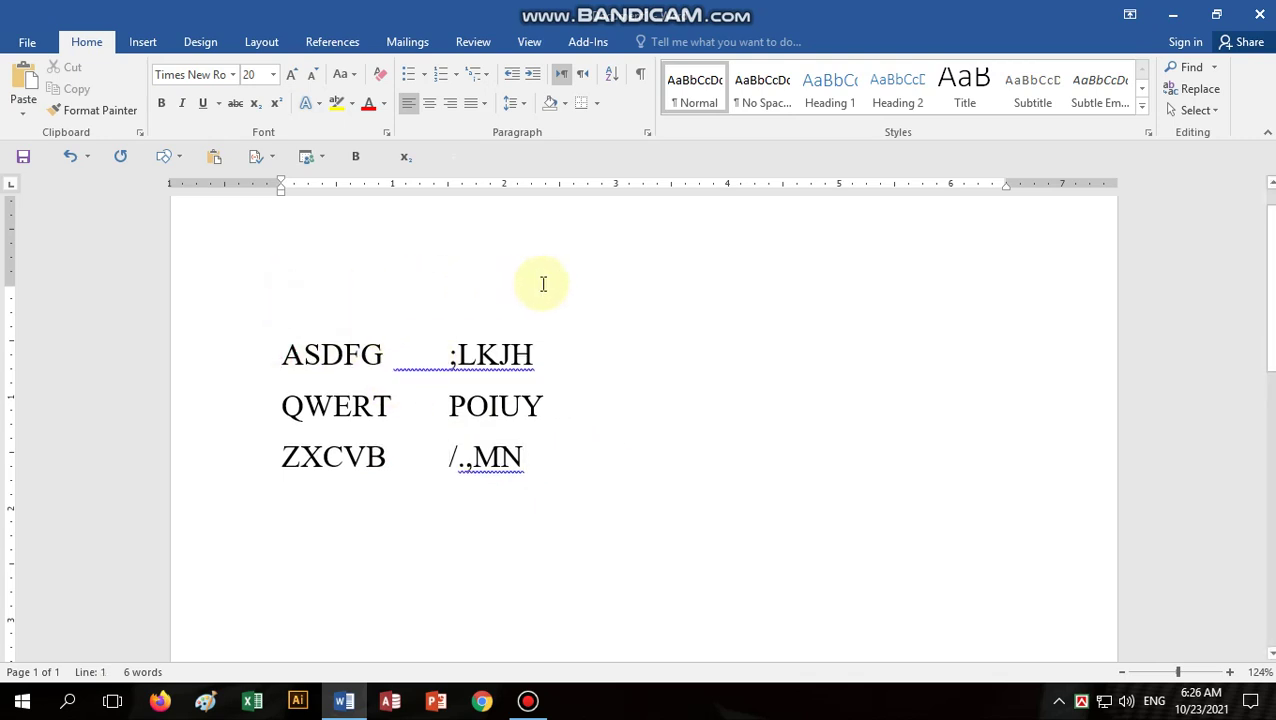
{"action": "type", "text": "LE"}
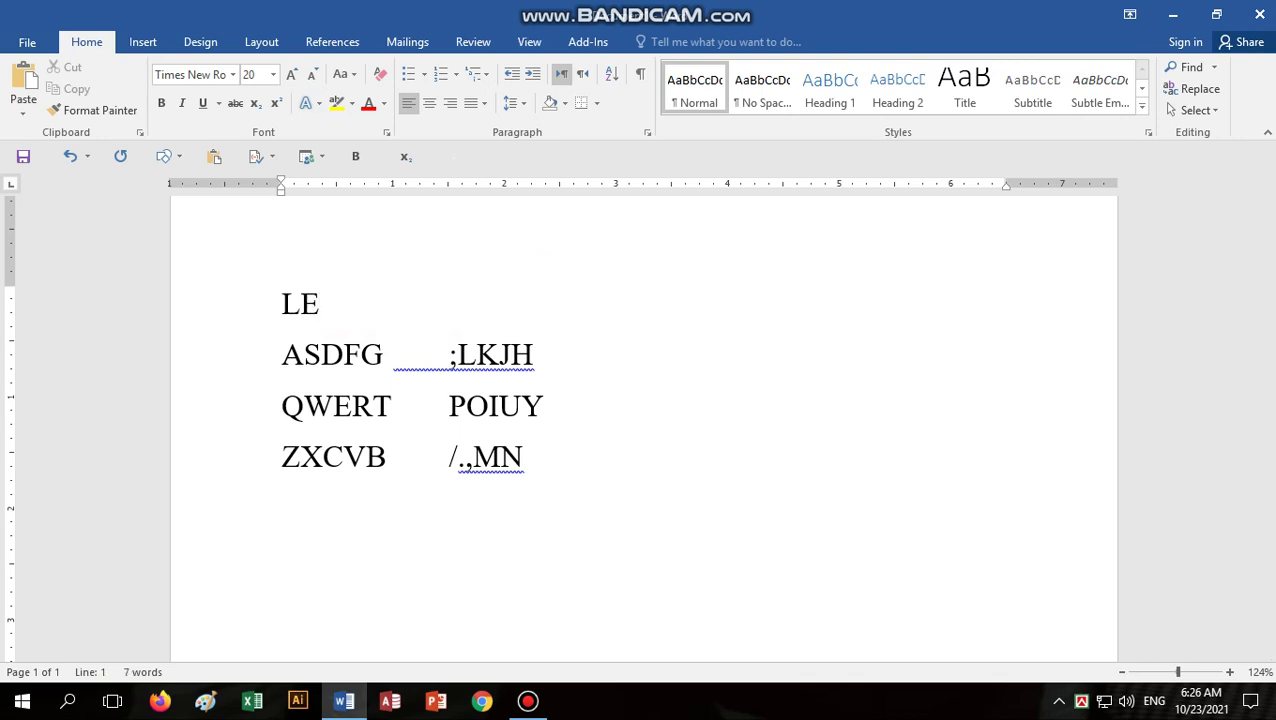
{"action": "type", "text": "FT"}
{"action": "key", "text": "Tab"}
{"action": "key", "text": "Tab"}
{"action": "type", "text": "R"}
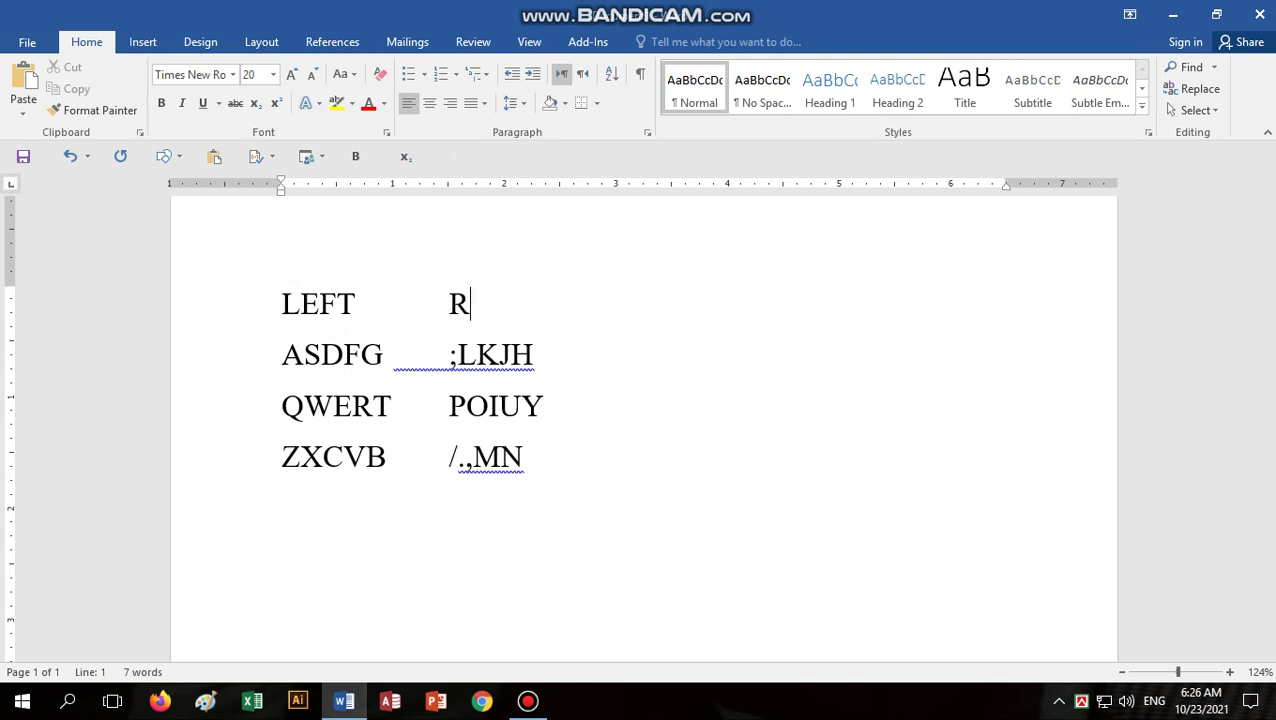
{"action": "type", "text": "IGH"}
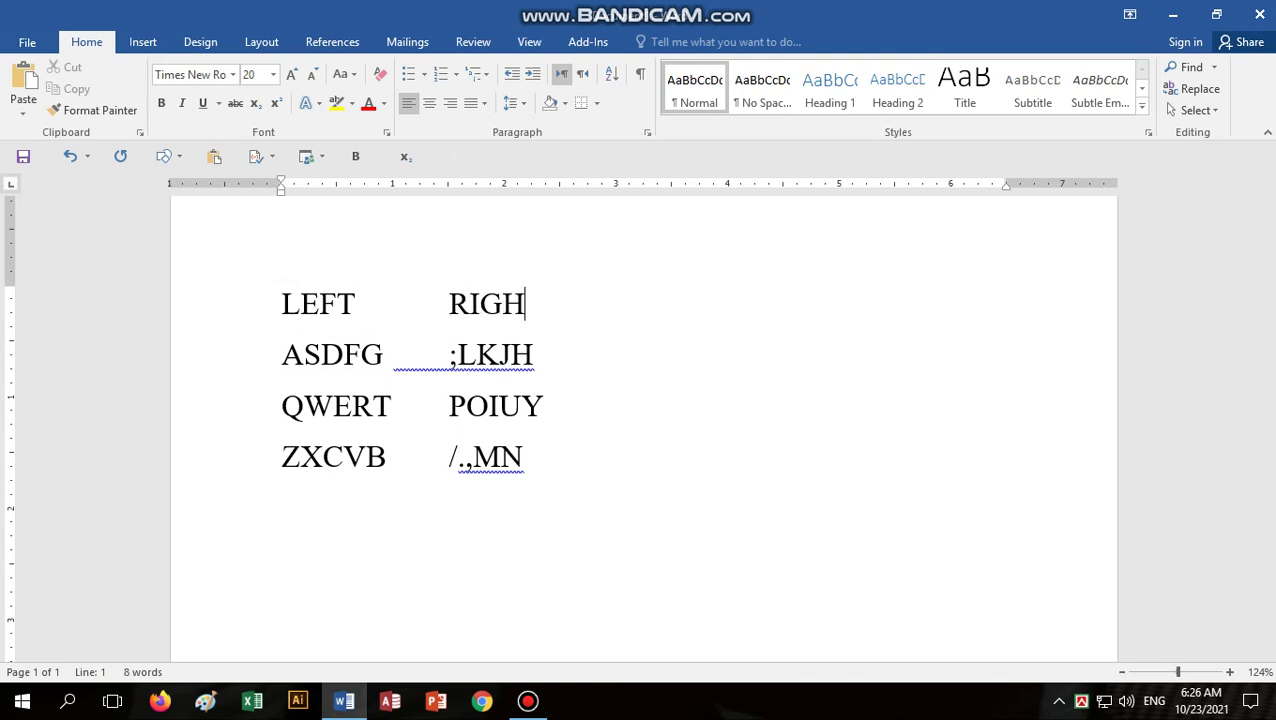
{"action": "type", "text": "T"}
{"action": "key", "text": "Return"}
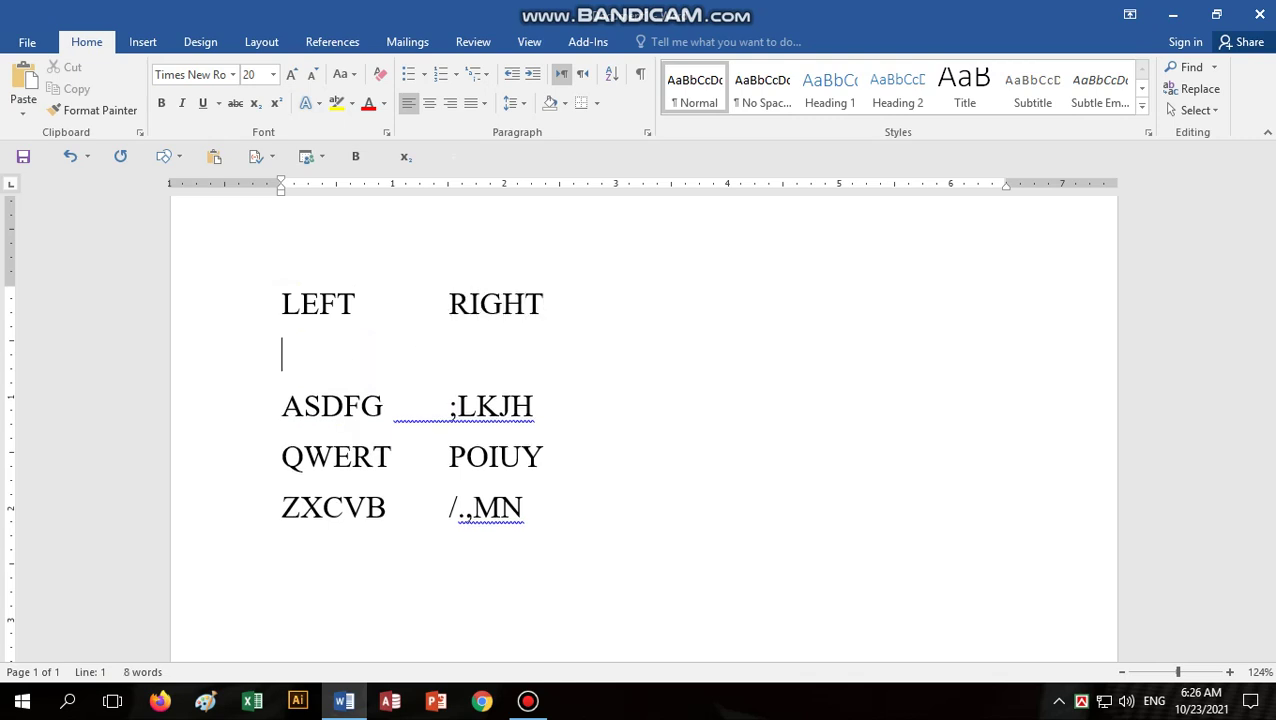
Step: Draw a line arrow beneath RIGHT and give both arrows a plain black line style
{"action": "left_click", "coordinate": [150, 42]}
{"action": "left_click", "coordinate": [264, 108]}
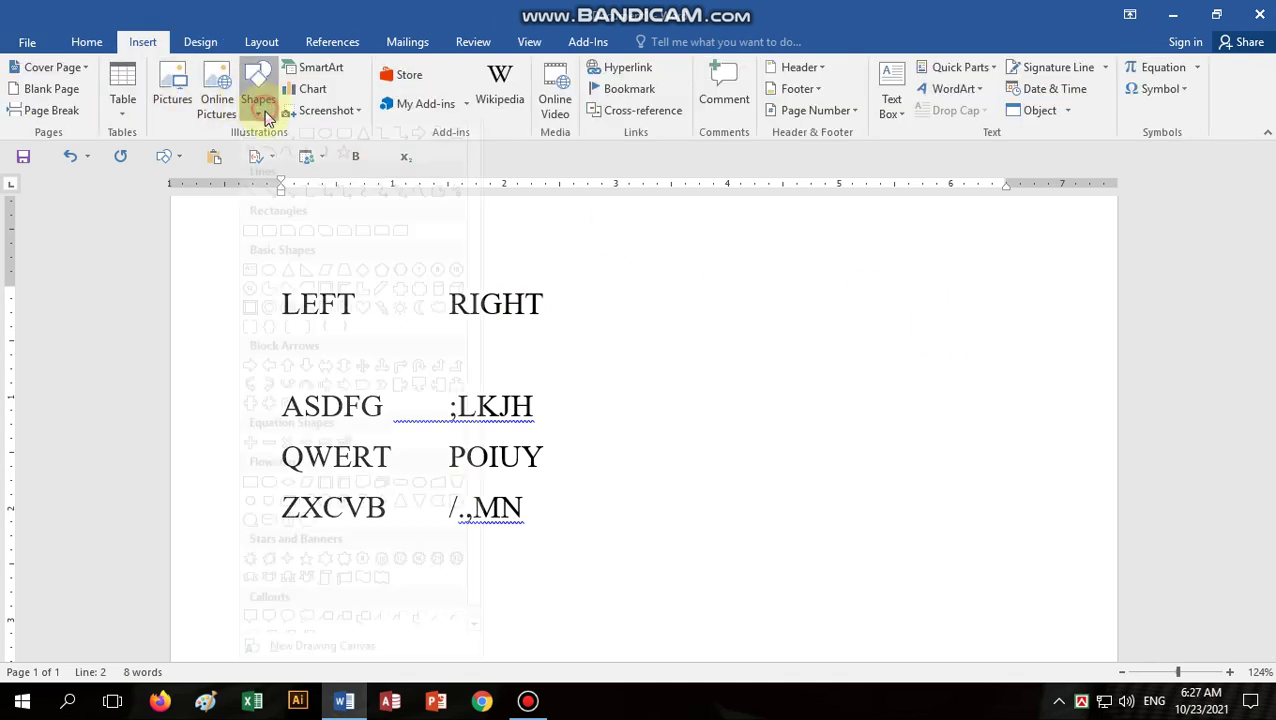
{"action": "left_click", "coordinate": [289, 158]}
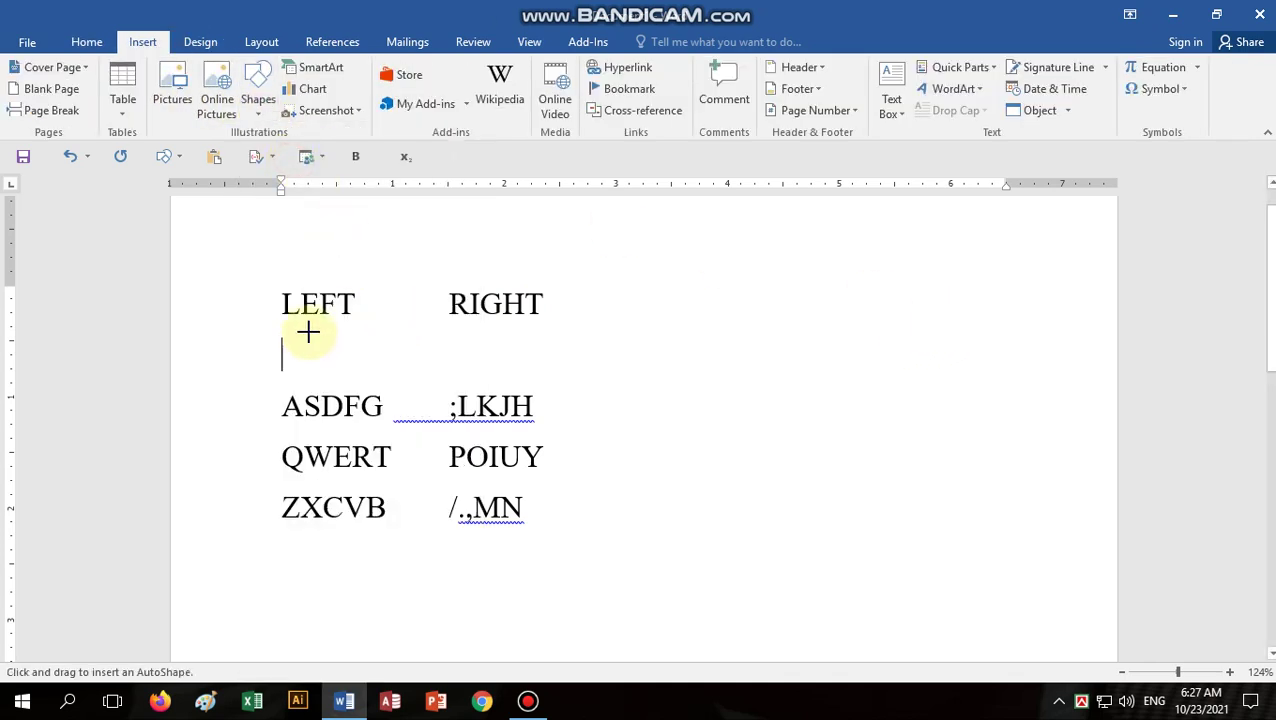
{"action": "mouse_move", "coordinate": [308, 333]}
{"action": "left_mouse_down"}
{"action": "mouse_move", "coordinate": [309, 389]}
{"action": "mouse_move", "coordinate": [369, 367]}
{"action": "mouse_move", "coordinate": [505, 366]}
{"action": "left_mouse_up"}
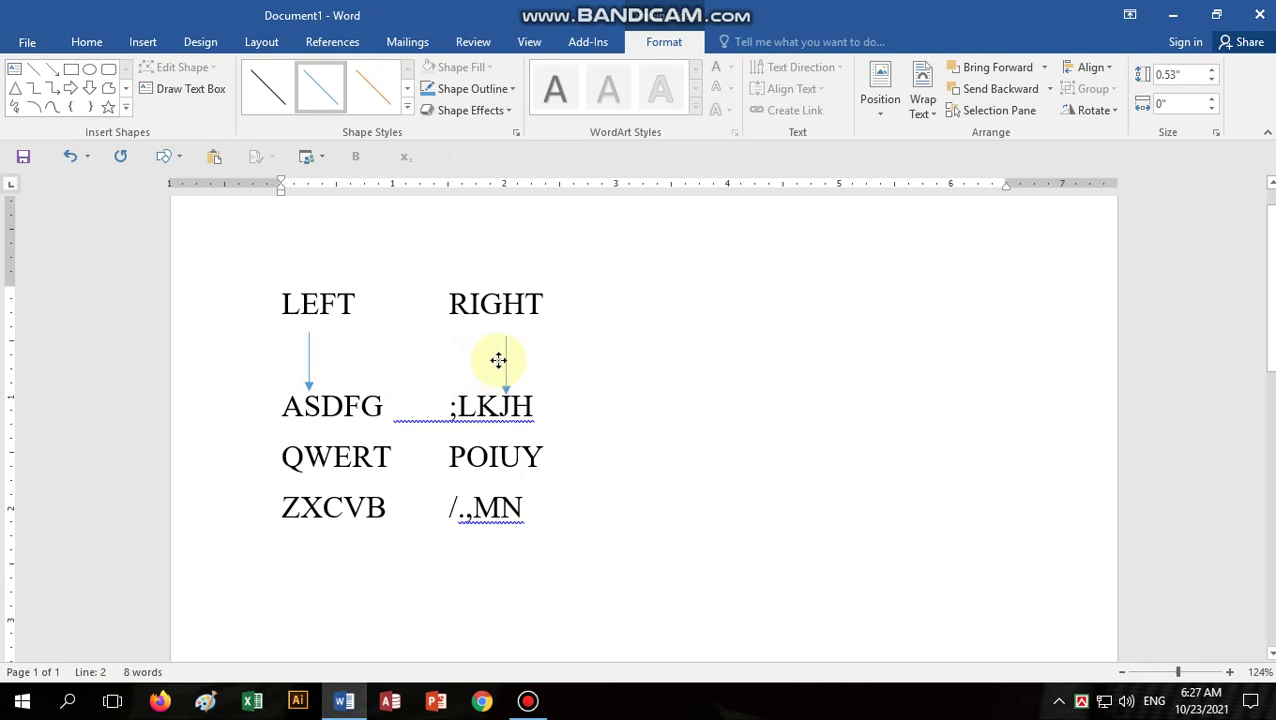
{"action": "left_click", "coordinate": [284, 92]}
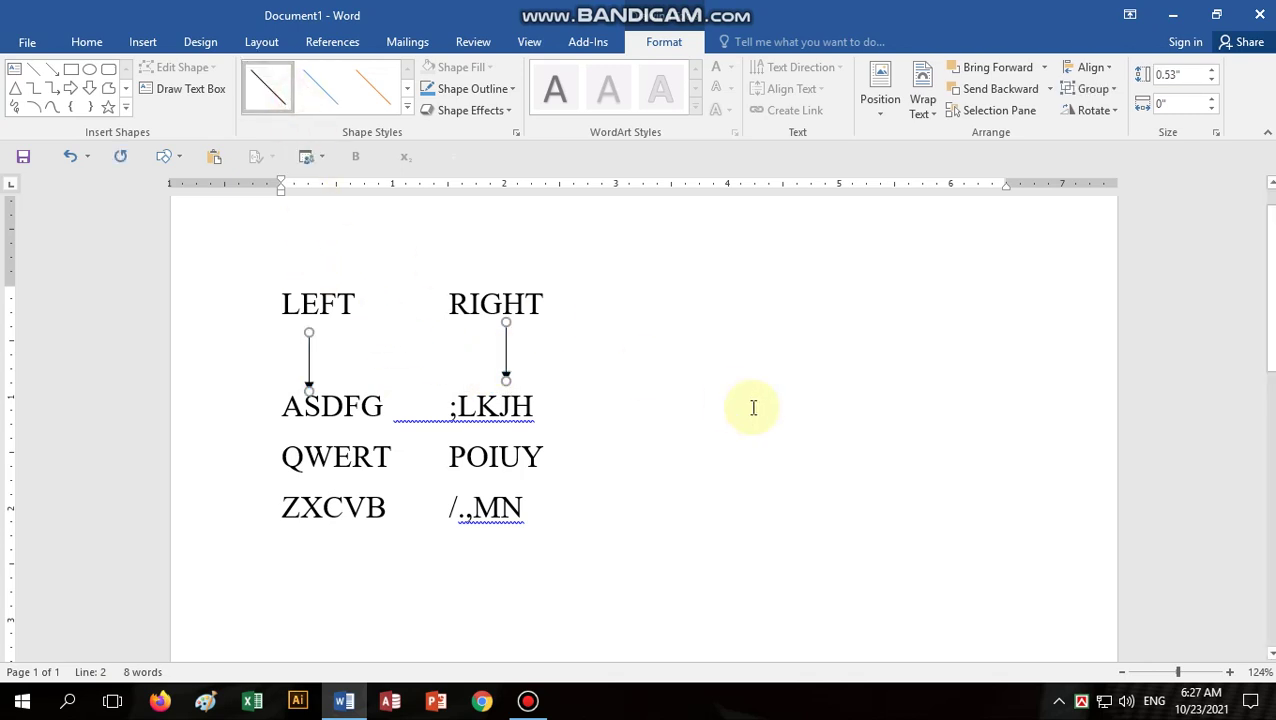
{"action": "left_click", "coordinate": [558, 533]}
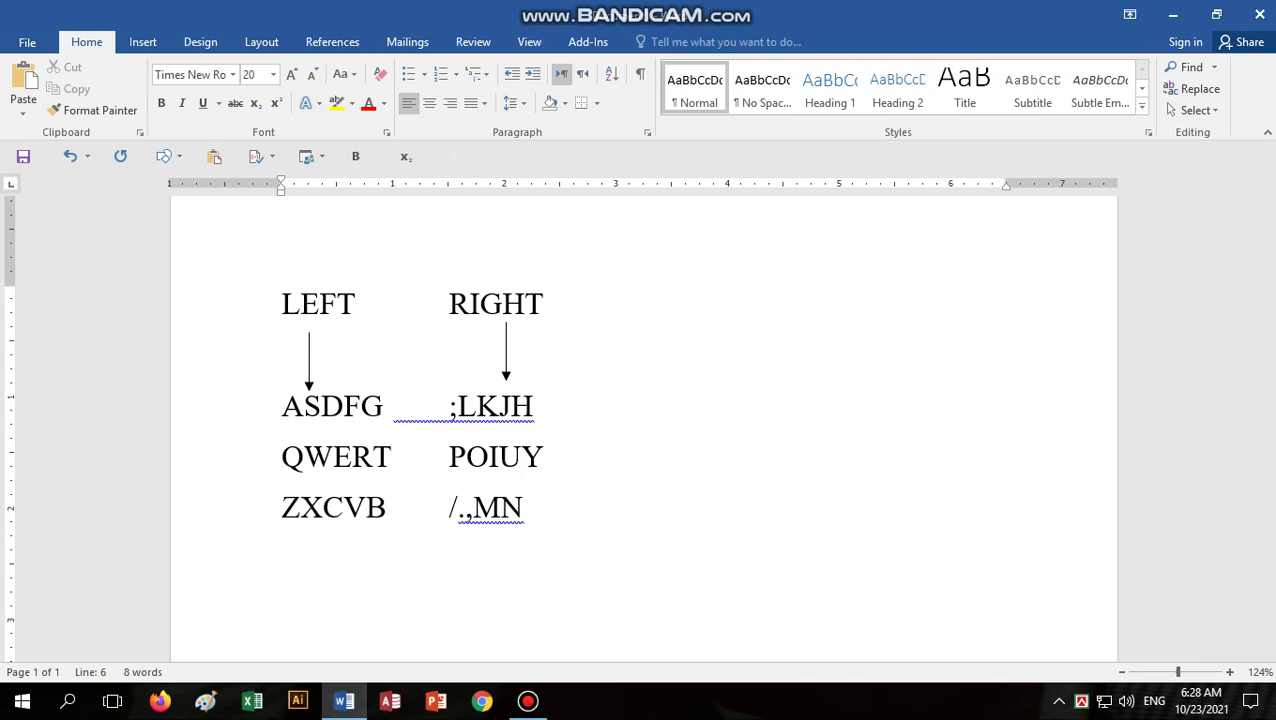
Step: Type 'A QUICK BROWN FOX JUMPS OVER THE LAZY DOG.', correcting DIG to DOG
{"action": "type", "text": "A"}
{"action": "type", "text": " Q"}
{"action": "type", "text": "UIC"}
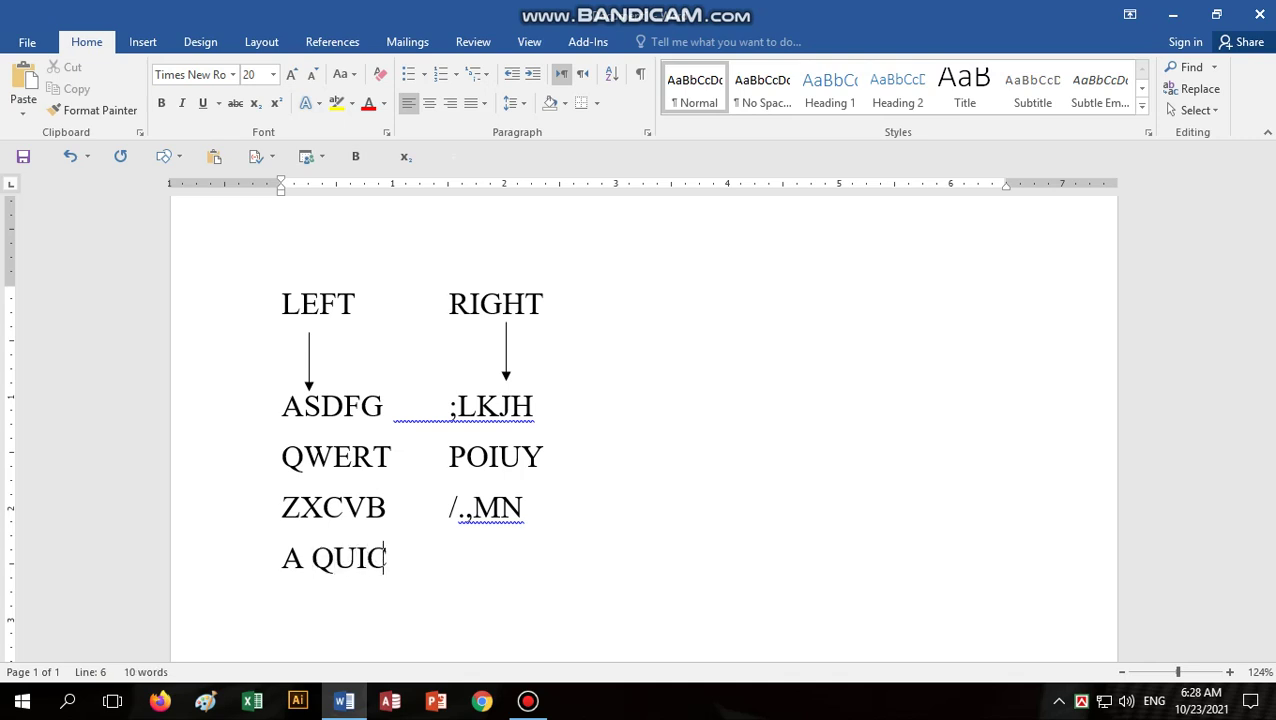
{"action": "type", "text": "K "}
{"action": "type", "text": "B"}
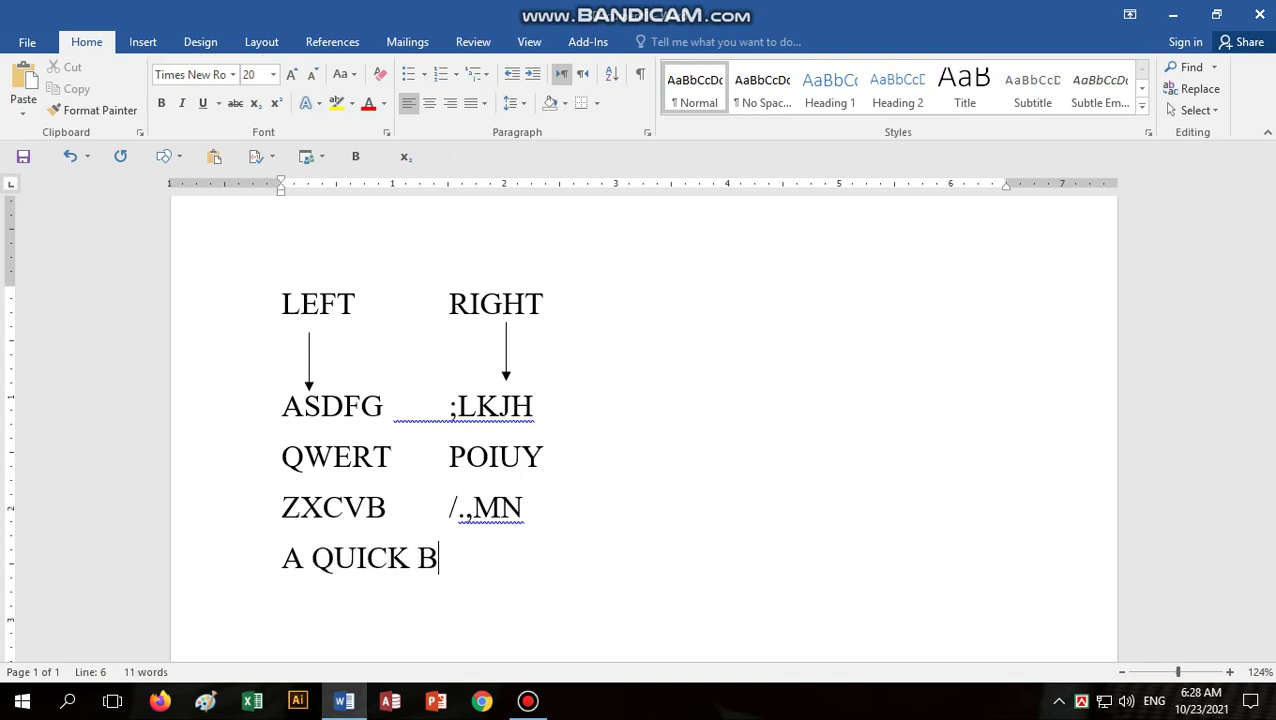
{"action": "type", "text": "ROWN"}
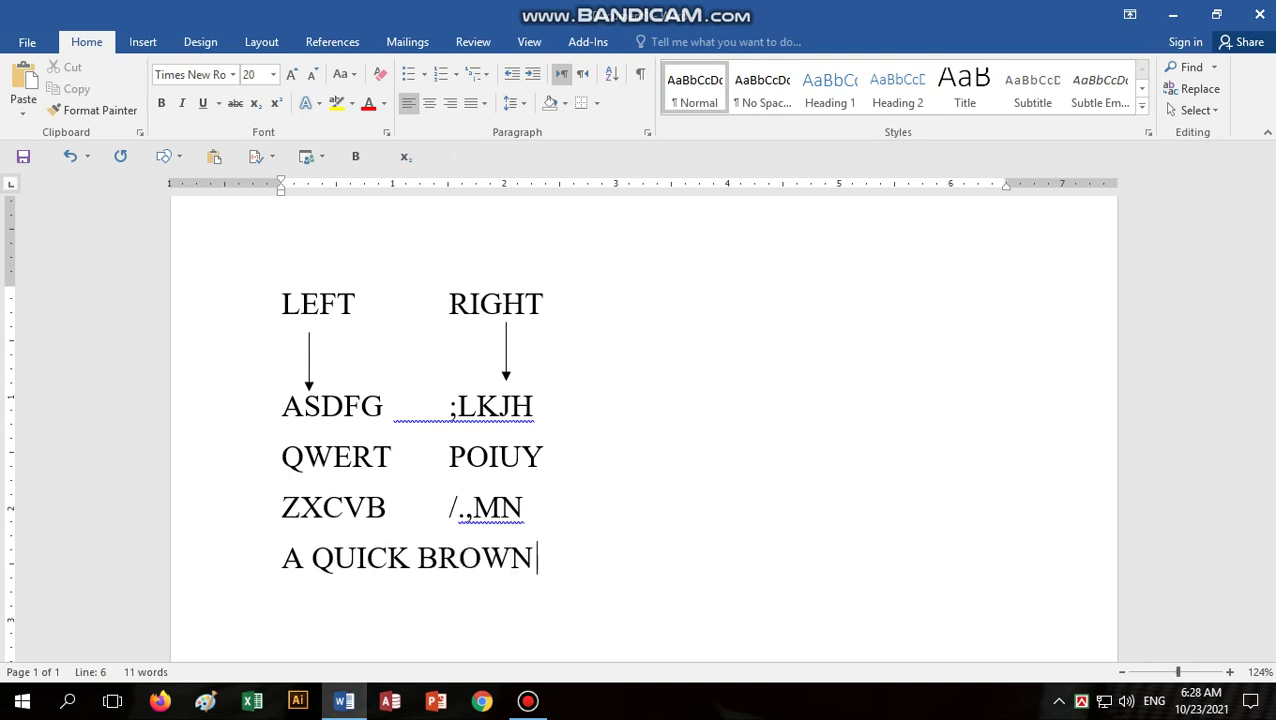
{"action": "type", "text": " FOX "}
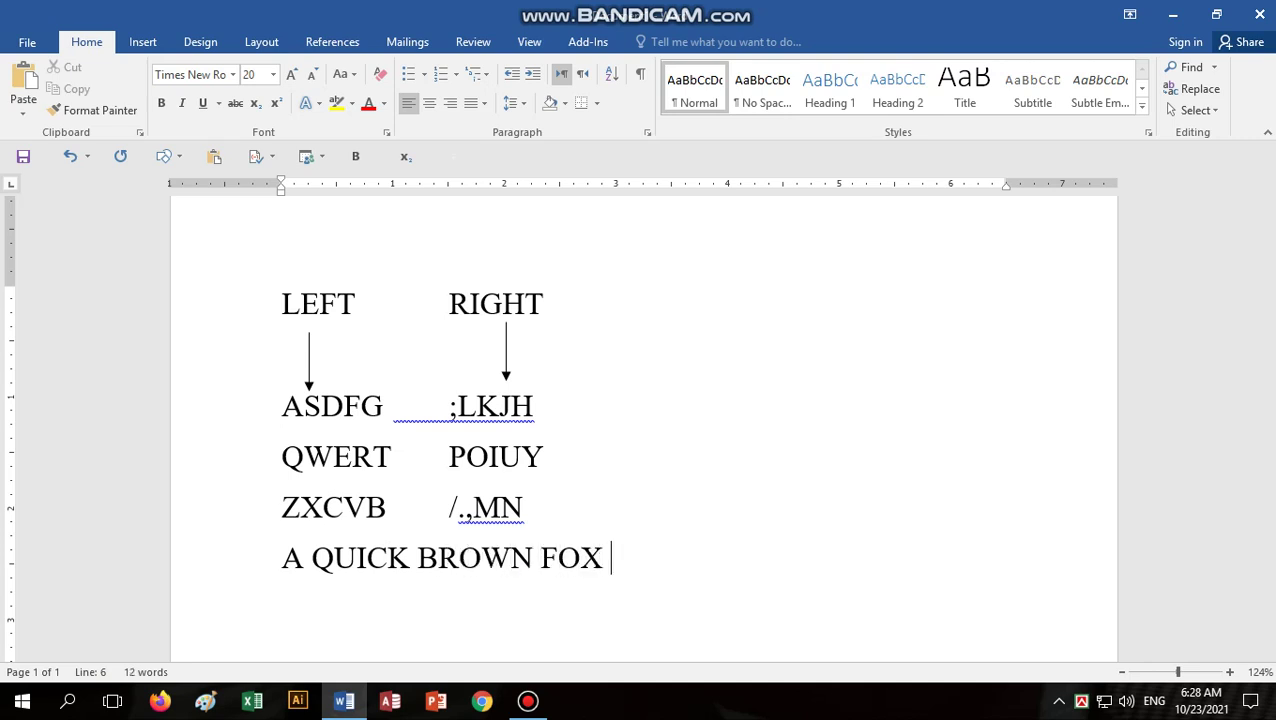
{"action": "type", "text": "JUMPS "}
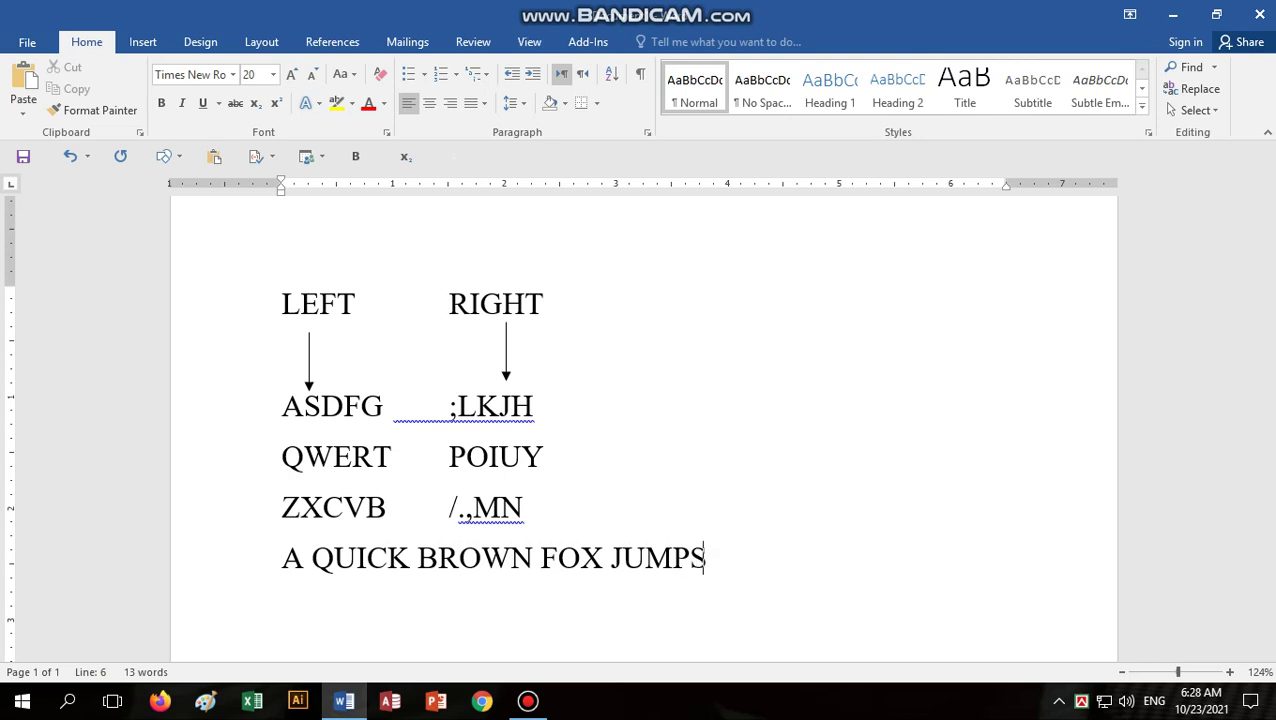
{"action": "type", "text": "OVE"}
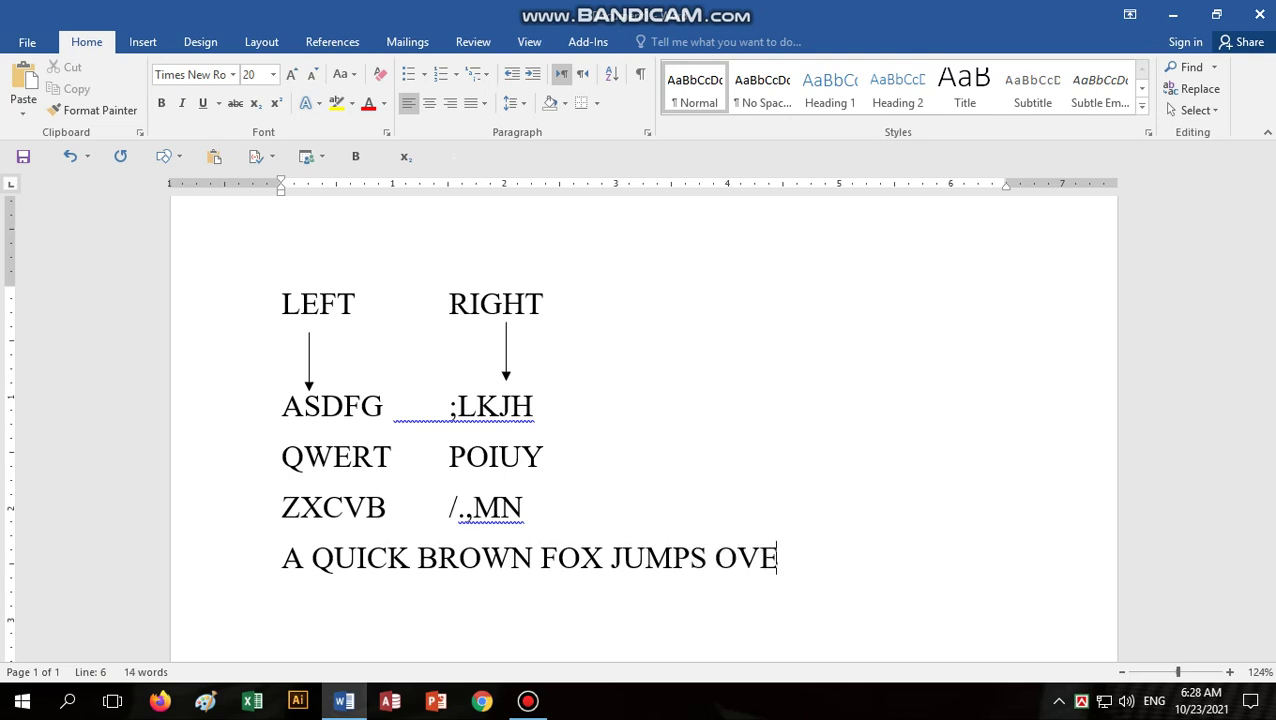
{"action": "type", "text": "R THE "}
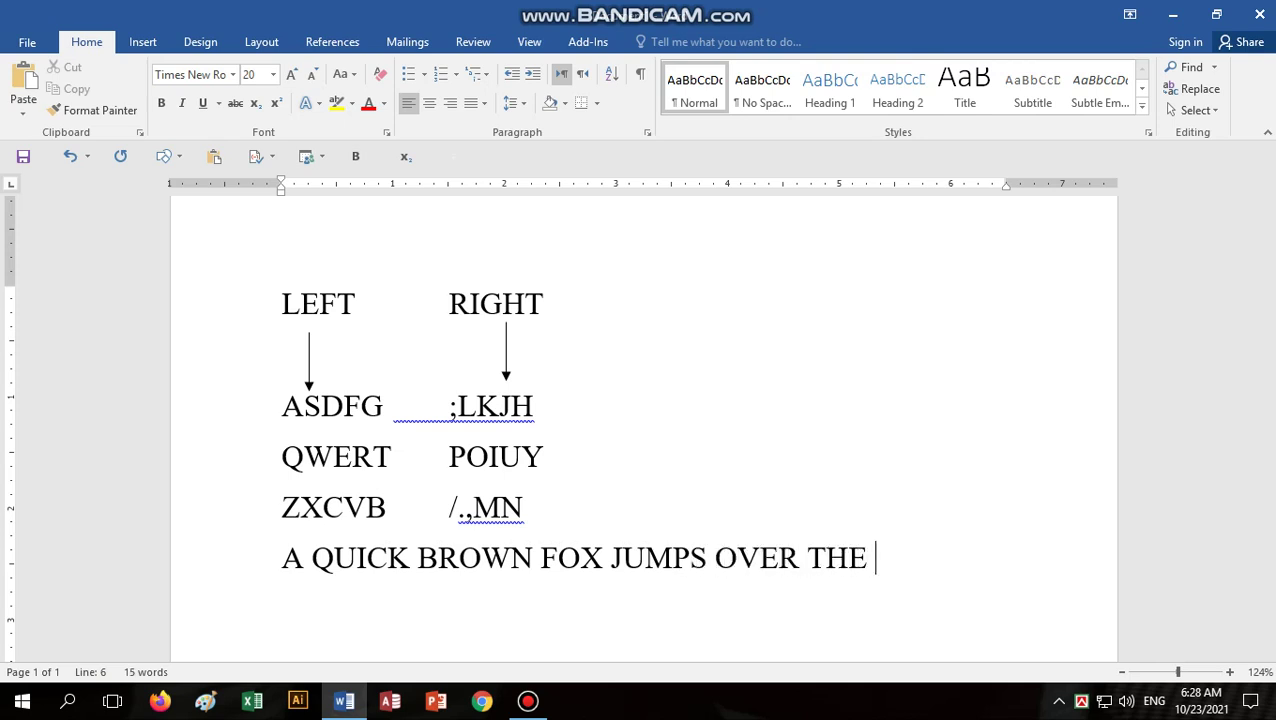
{"action": "type", "text": "LAZ"}
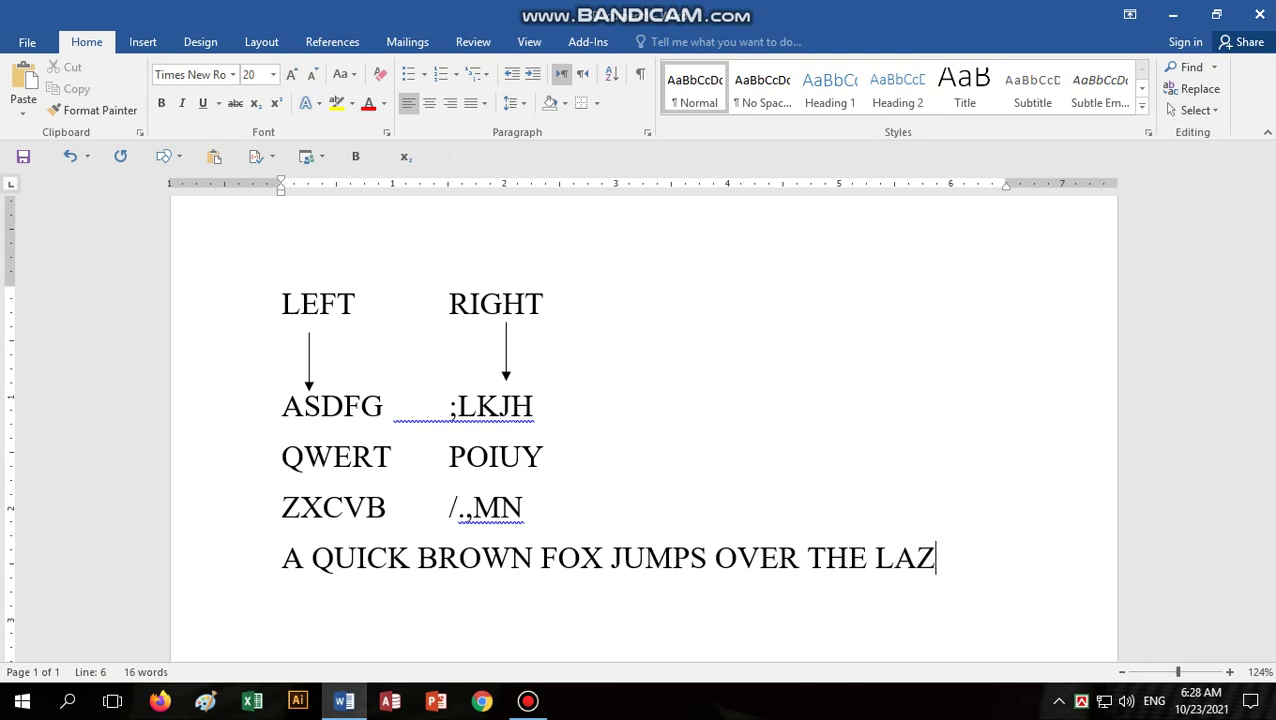
{"action": "type", "text": "Y DIG"}
{"action": "key", "text": "BackSpace"}
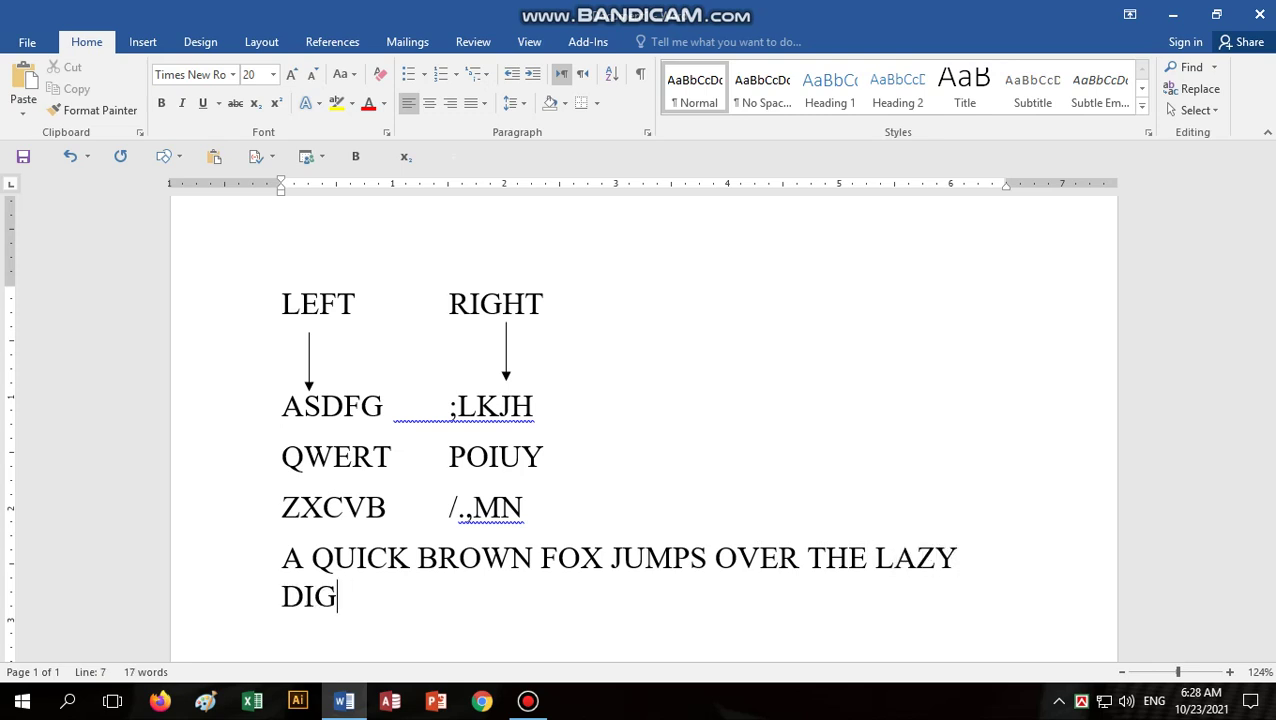
{"action": "type", "text": "."}
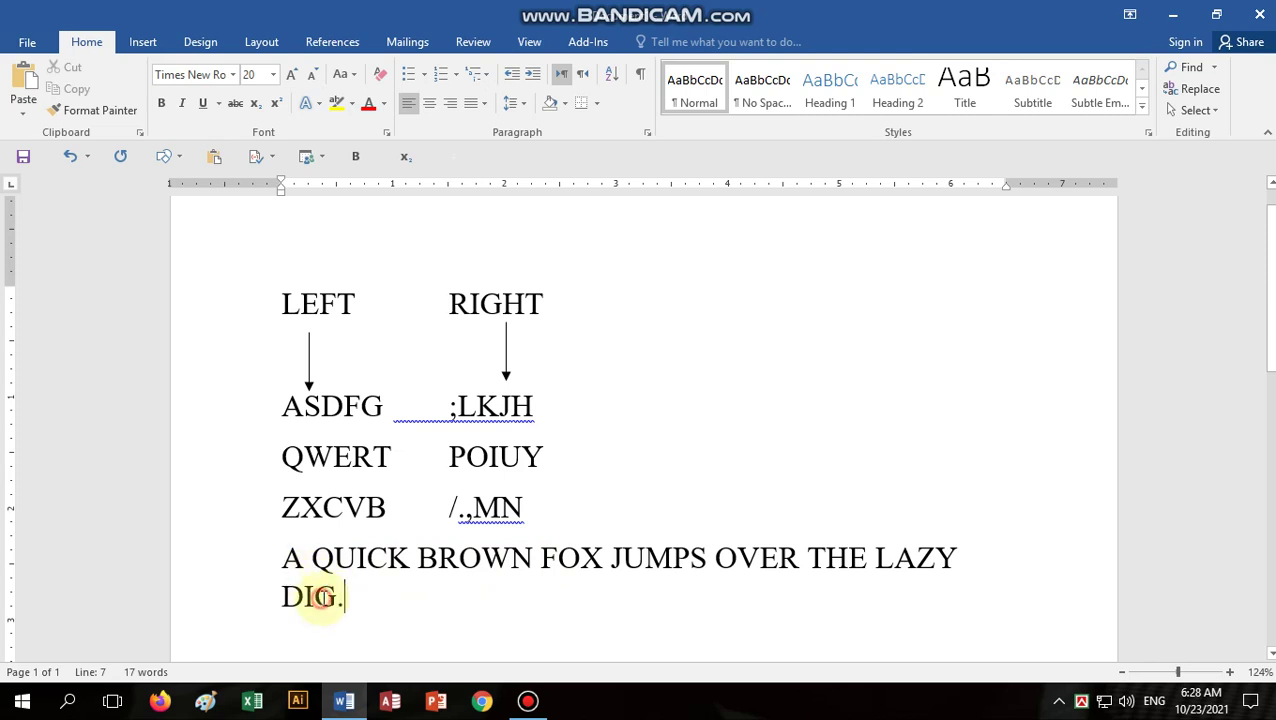
{"action": "left_click", "coordinate": [318, 598]}
{"action": "key", "text": "BackSpace"}
{"action": "type", "text": "O"}
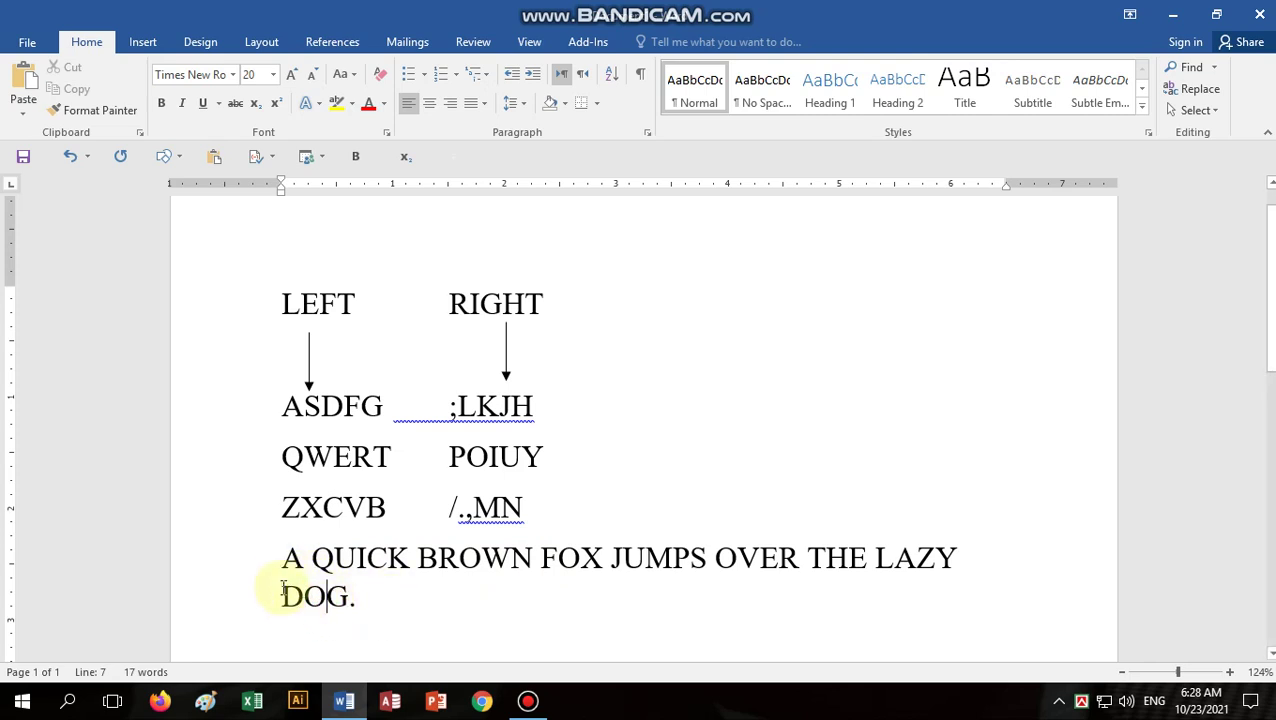
Step: Shrink the pangram sentence from font size 20 to 19 with Ctrl+[
{"action": "left_click_drag", "start_coordinate": [279, 558], "coordinate": [365, 599]}
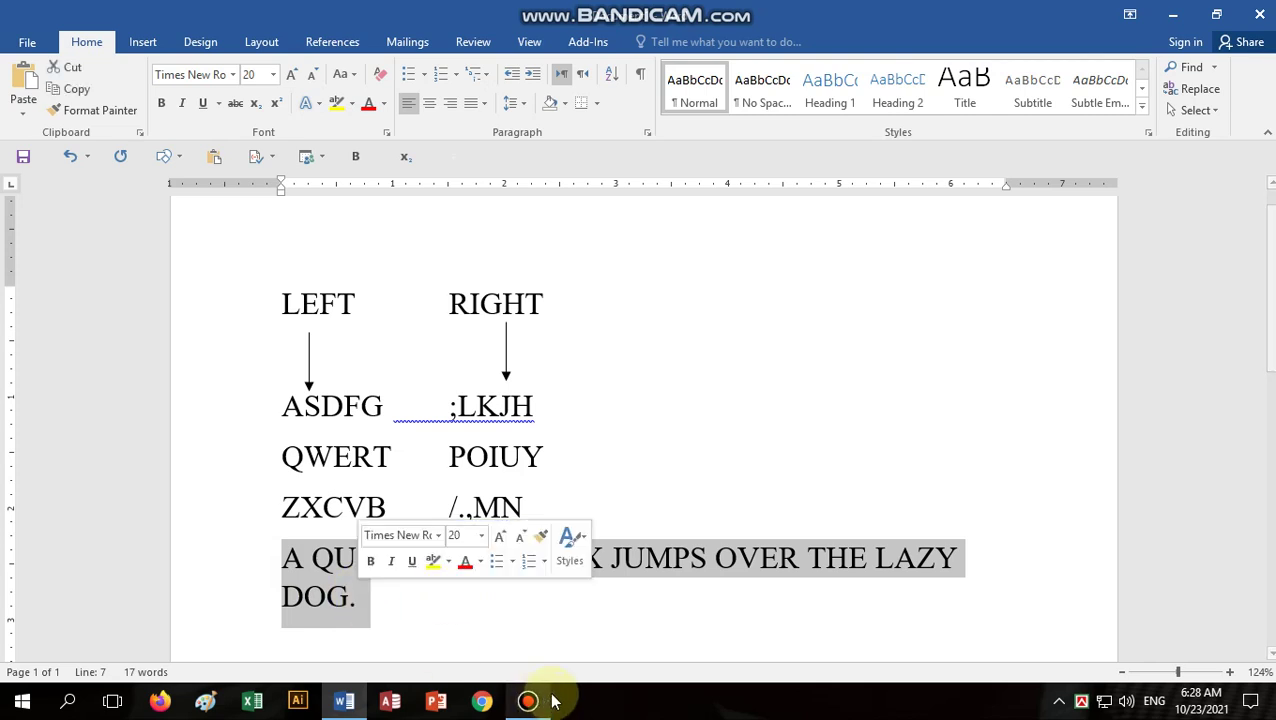
{"action": "key", "text": "ctrl+bracketleft"}
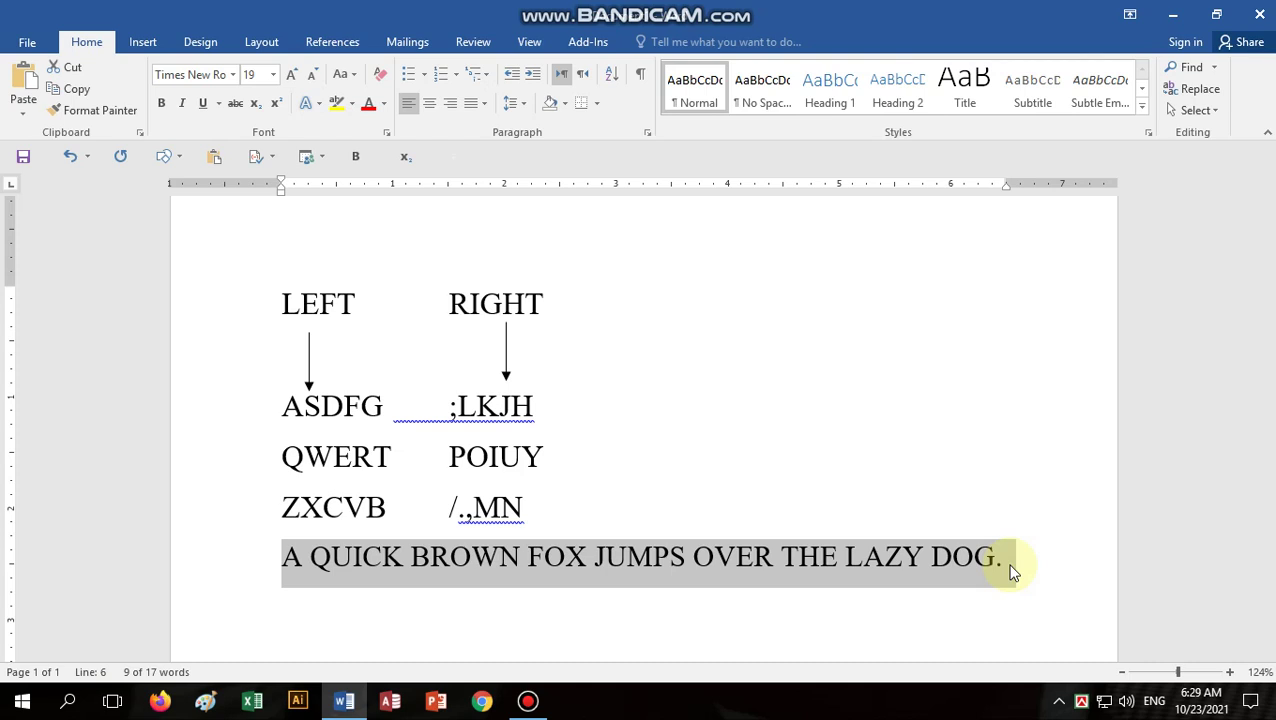
{"action": "left_click", "coordinate": [1010, 570]}
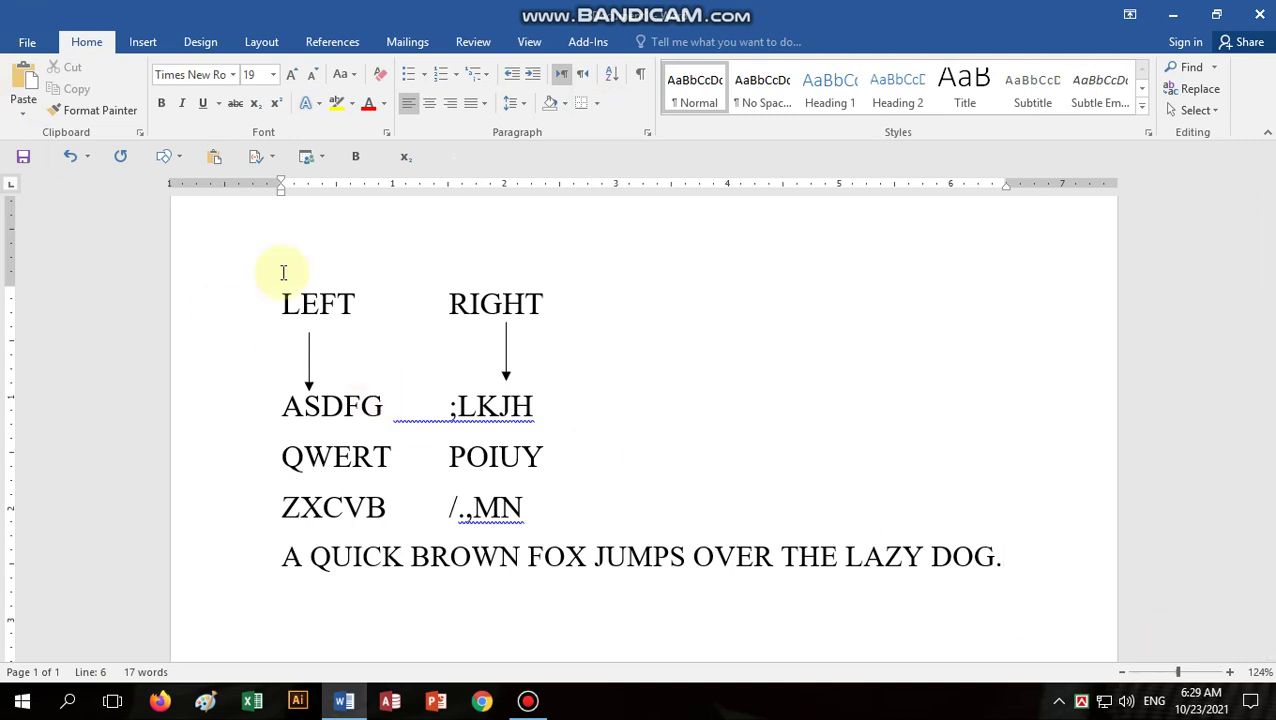
Step: Open the Save As dialog on the Desktop folder via File > Save As > This PC
{"action": "left_click", "coordinate": [27, 41]}
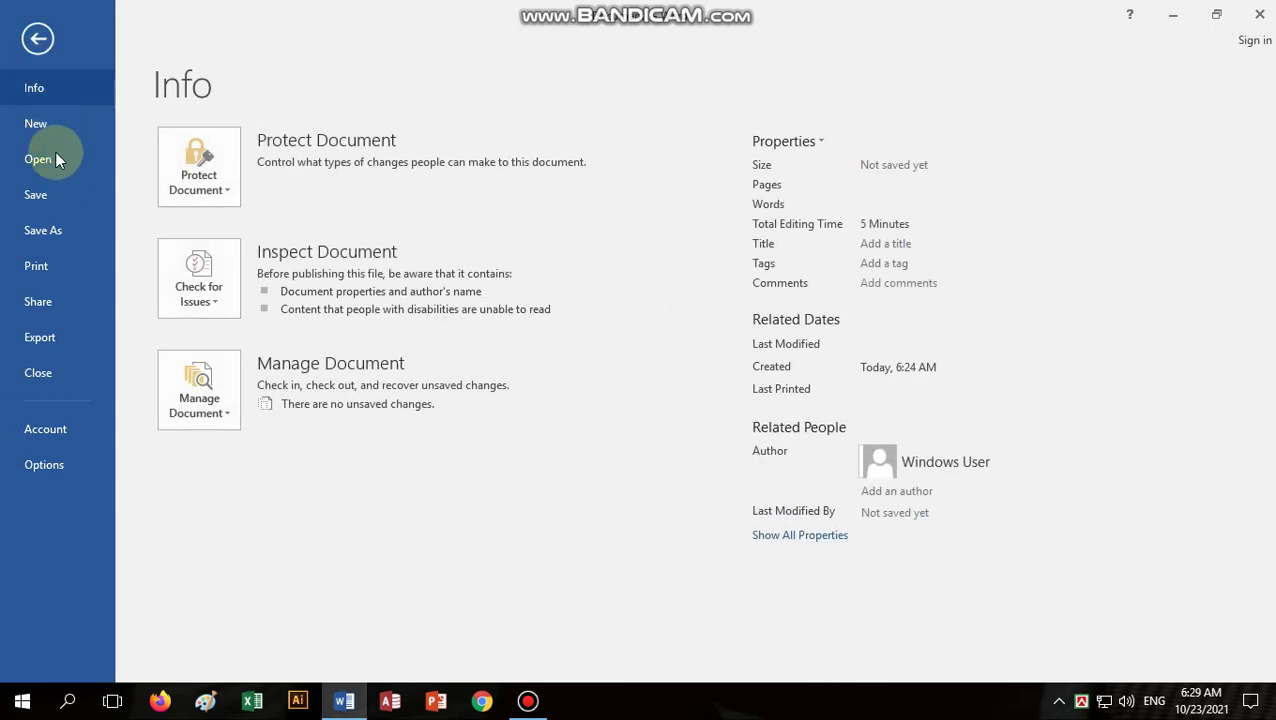
{"action": "left_click", "coordinate": [66, 231]}
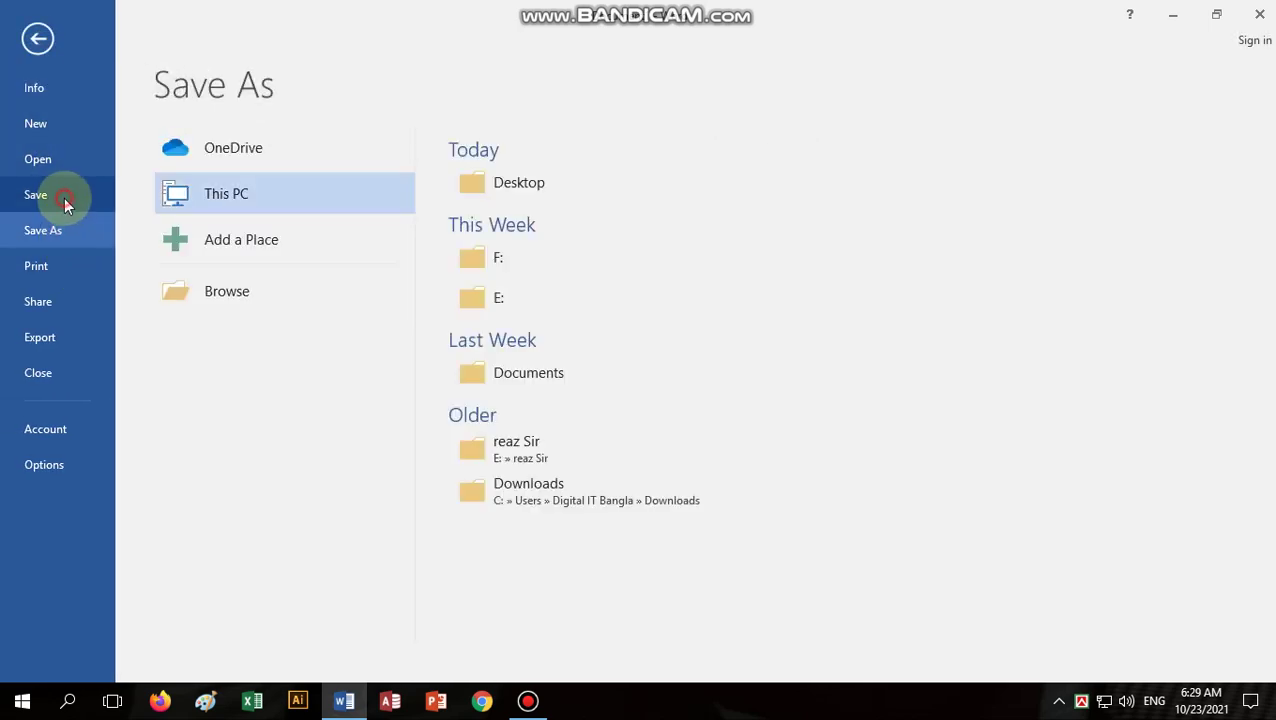
{"action": "left_click", "coordinate": [64, 197]}
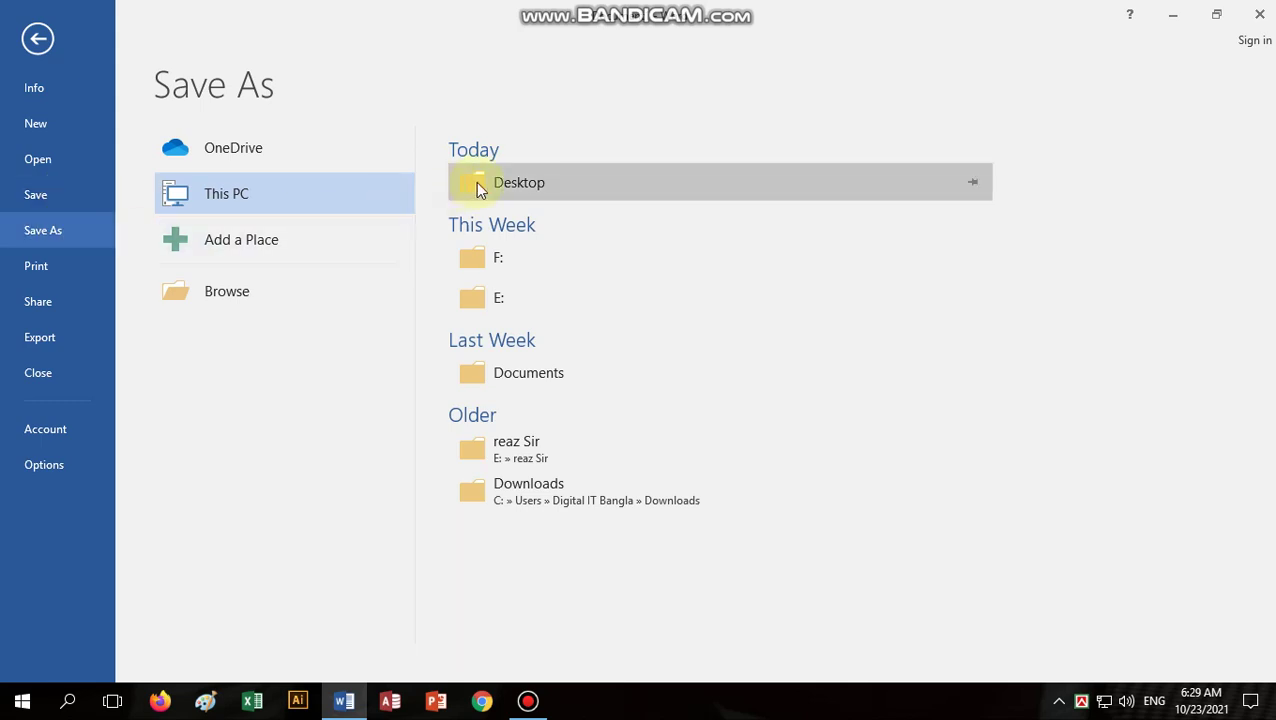
{"action": "left_click", "coordinate": [515, 186]}
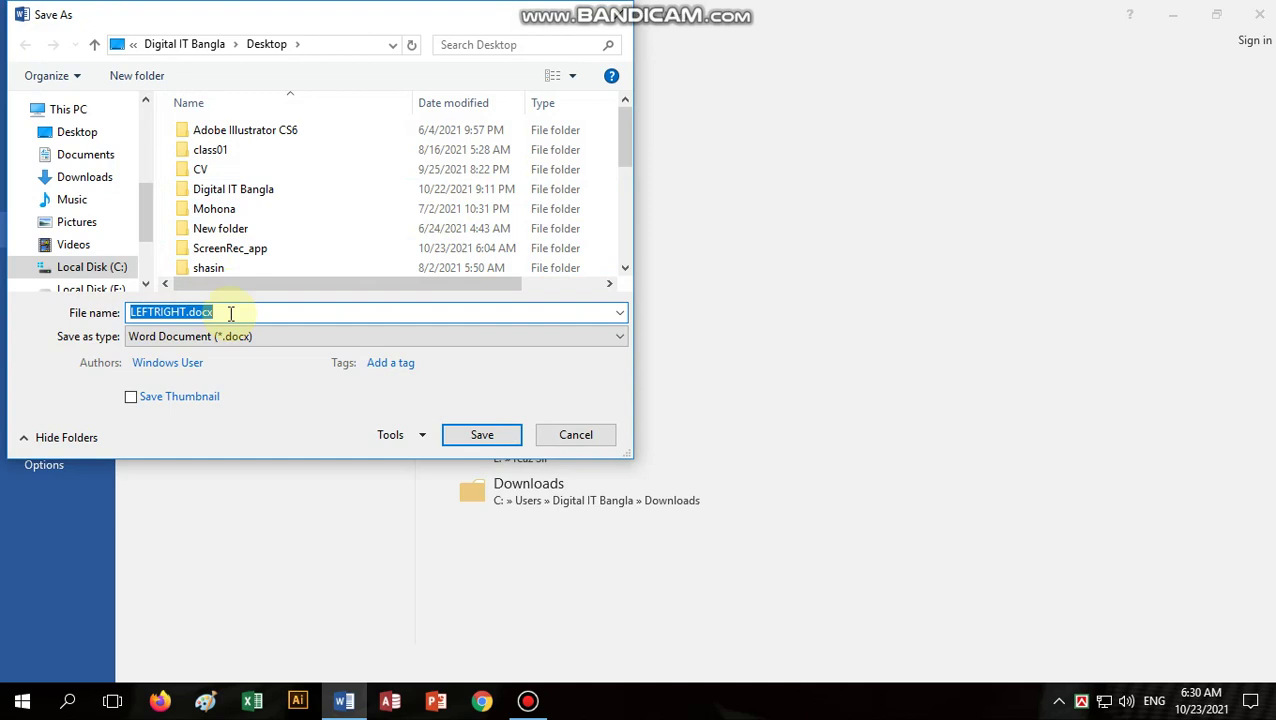
Step: Replace the file name LEFTRIGHT.docx with MOHONA
{"action": "type", "text": "mOH"}
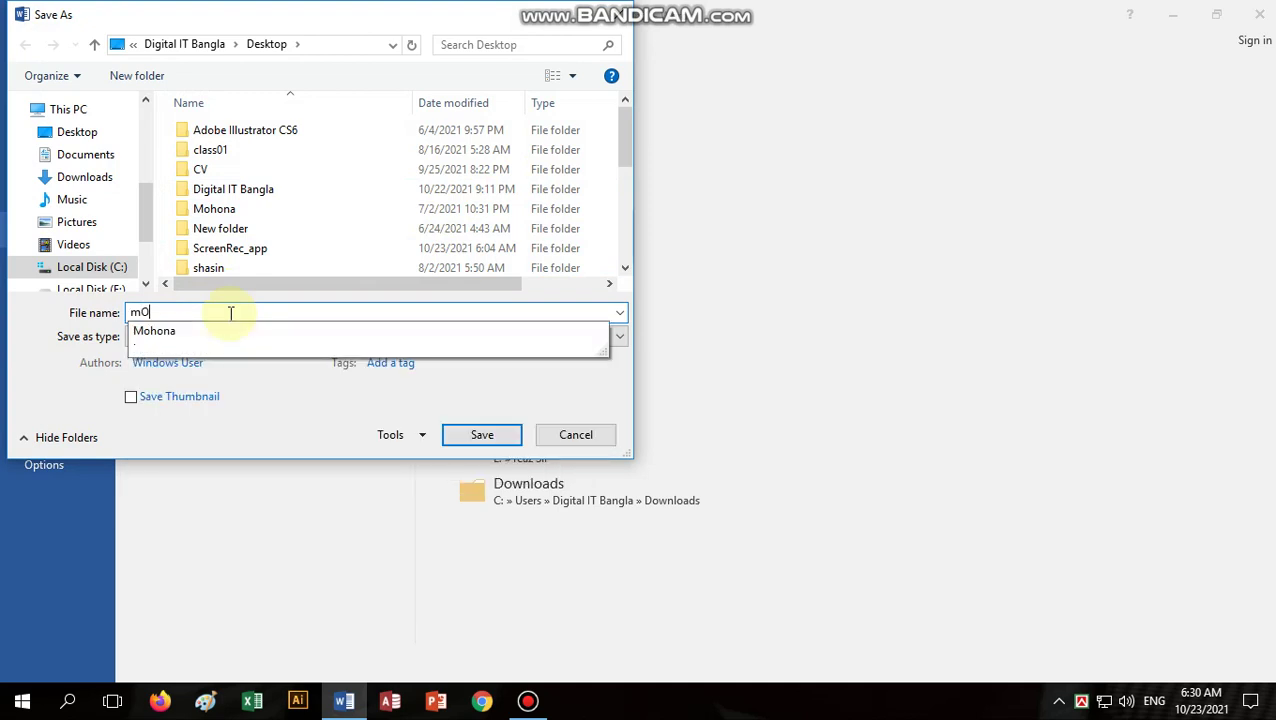
{"action": "type", "text": "ONA"}
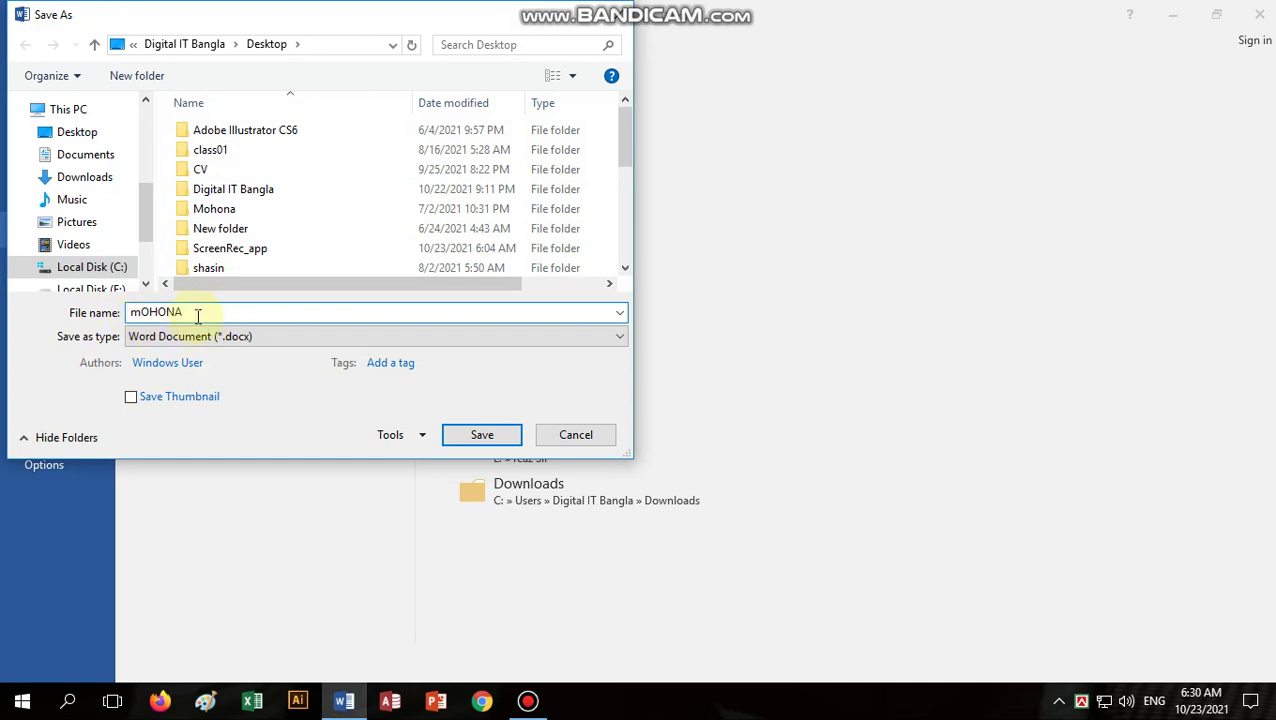
{"action": "left_click_drag", "start_coordinate": [184, 313], "coordinate": [120, 318]}
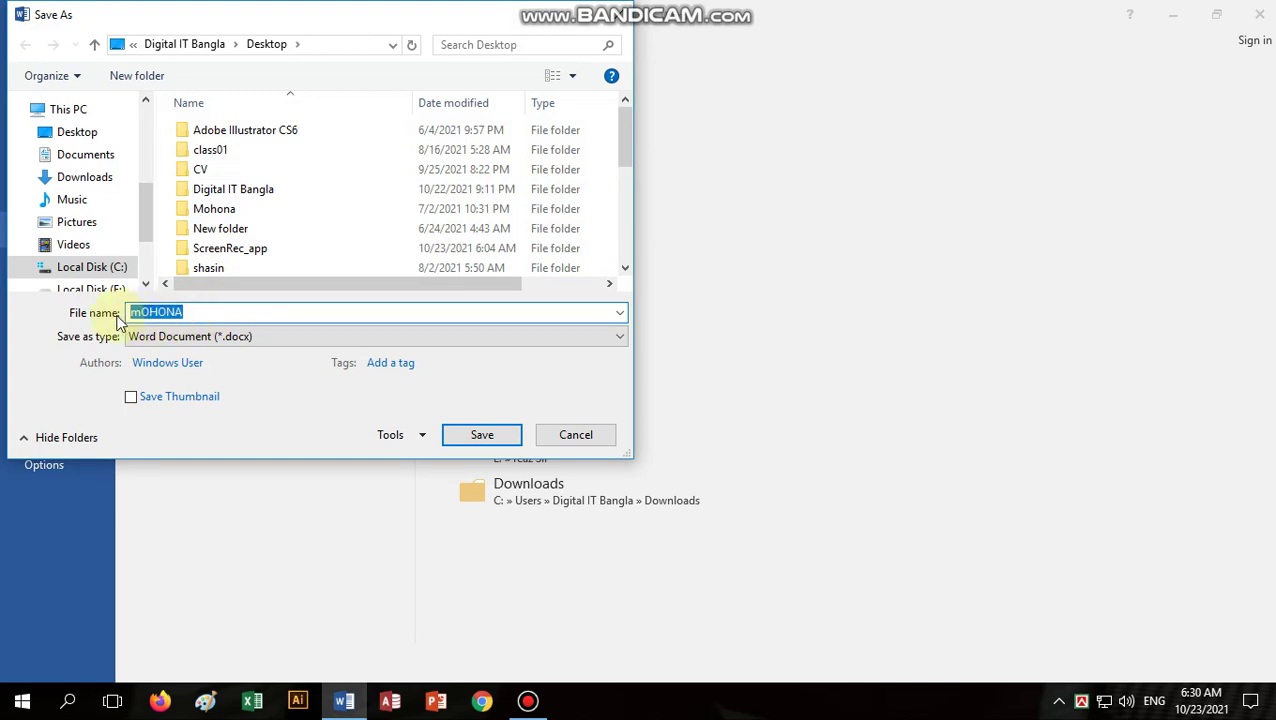
{"action": "type", "text": "MOH"}
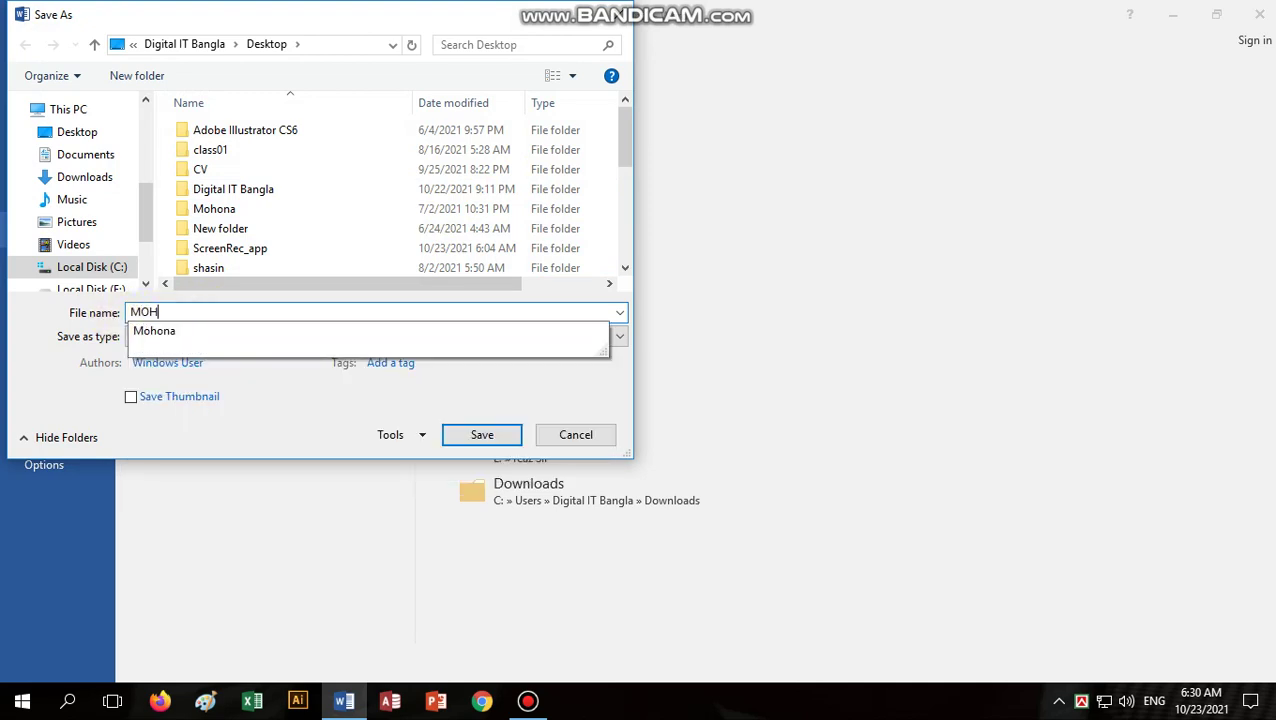
{"action": "type", "text": "ONA"}
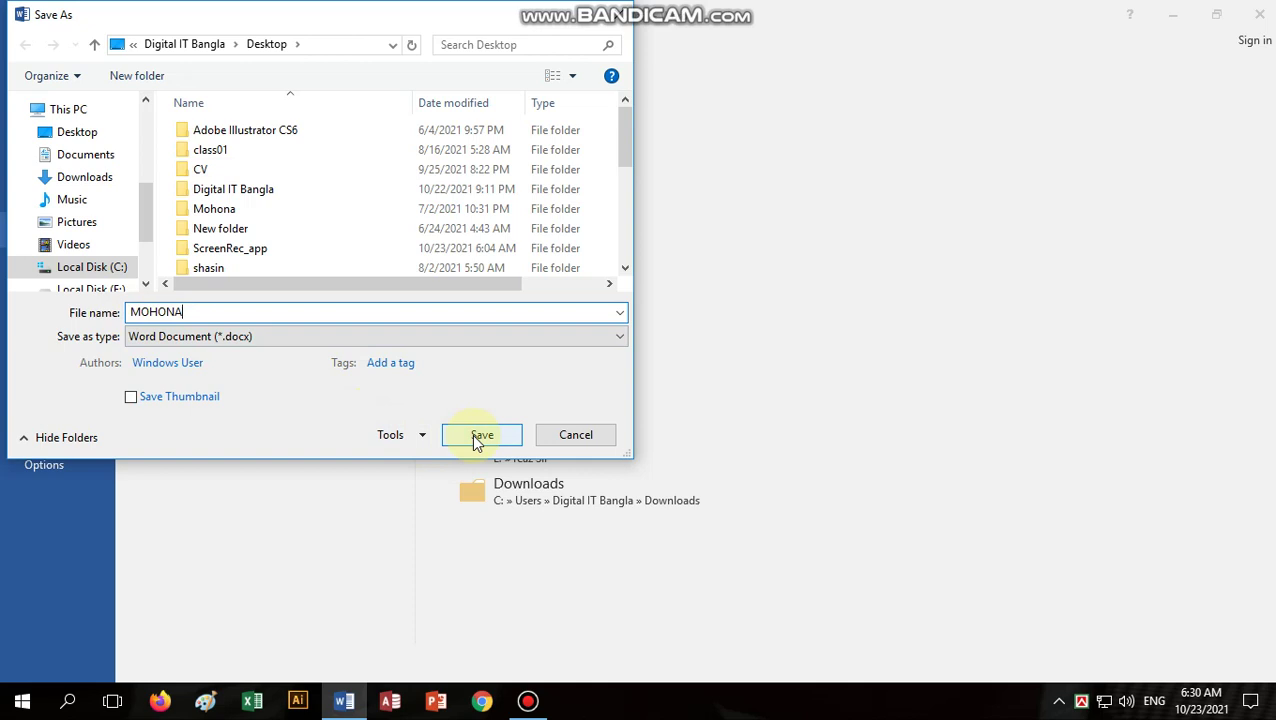
Step: In General Options, enter a password to open and a password to modify
{"action": "left_click", "coordinate": [421, 436]}
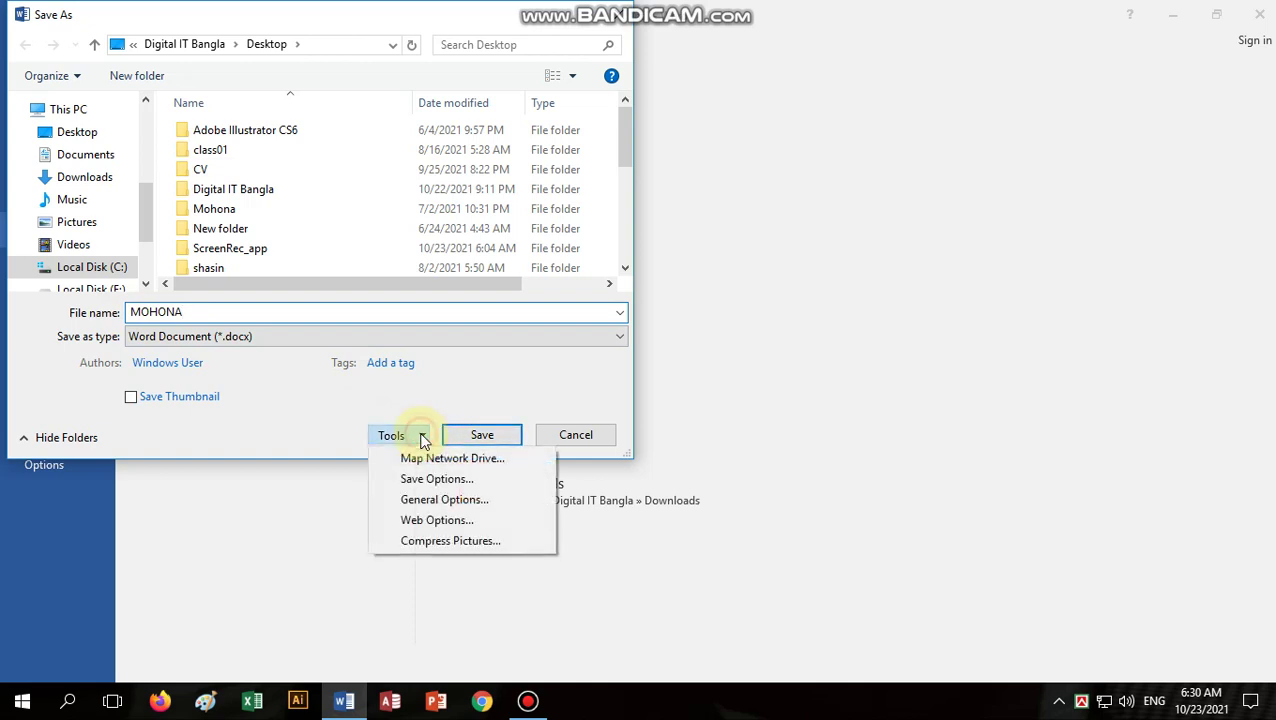
{"action": "left_click", "coordinate": [418, 500]}
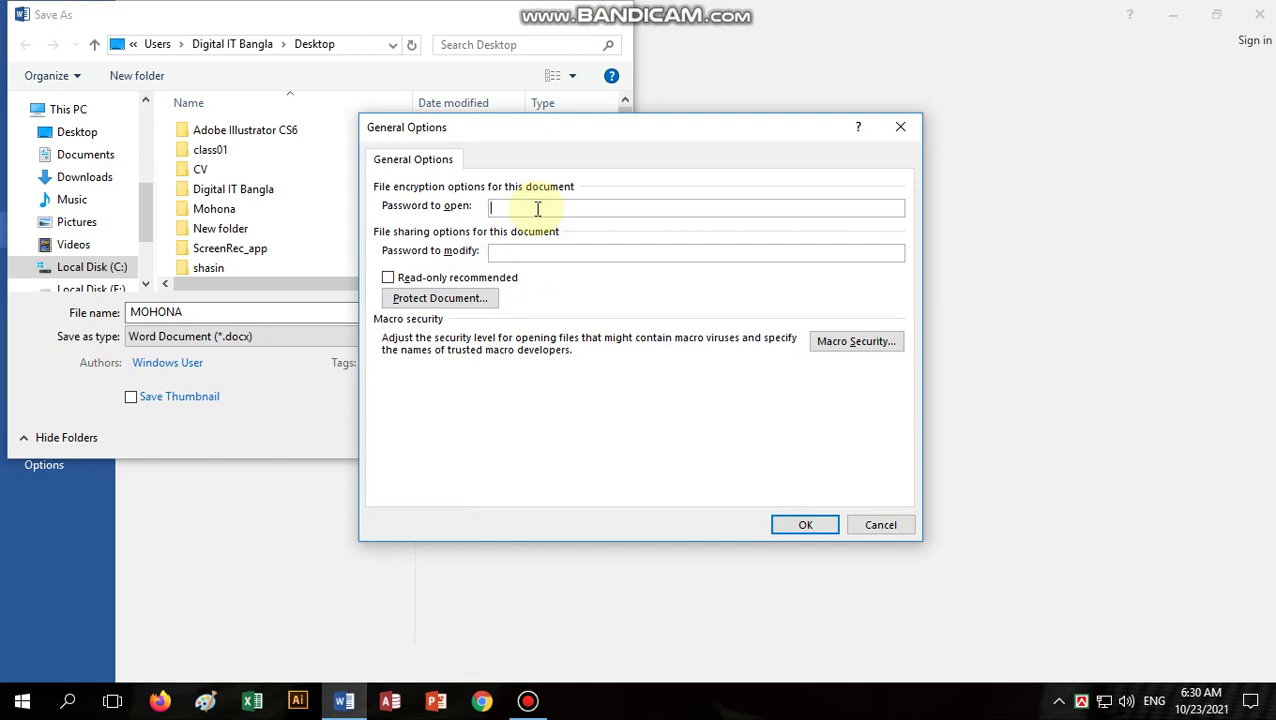
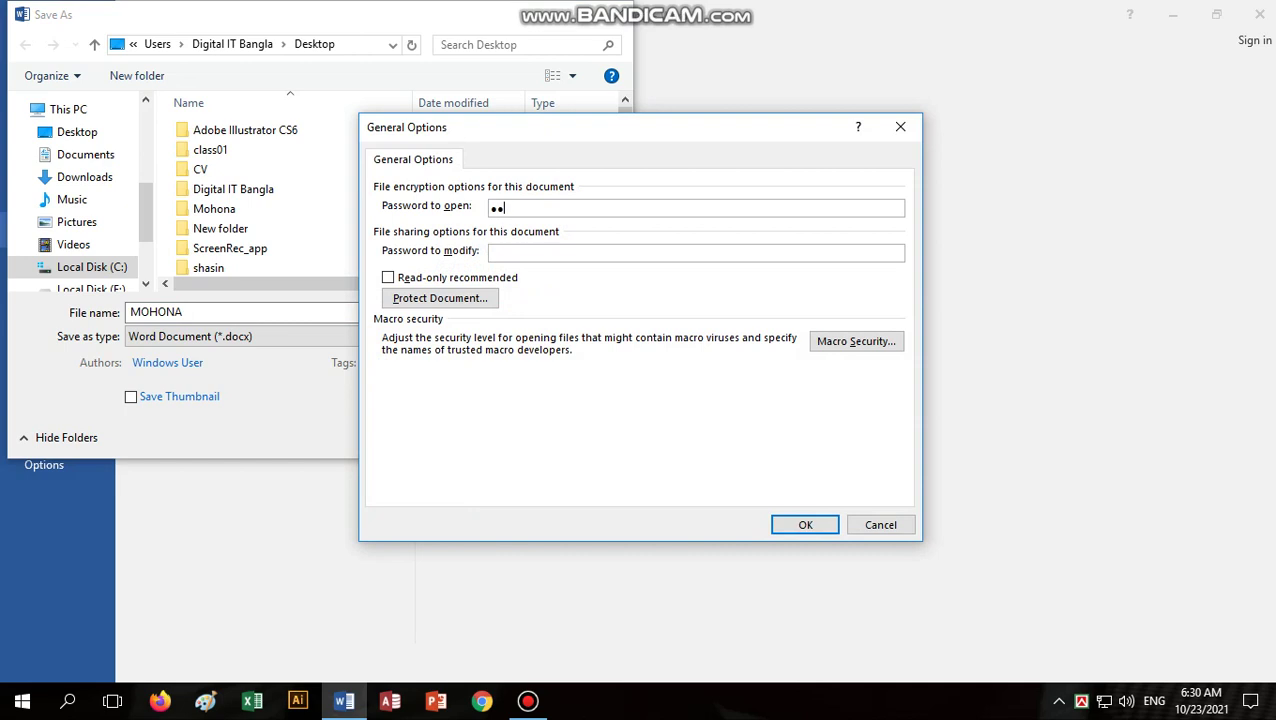
{"action": "left_click", "coordinate": [513, 252]}
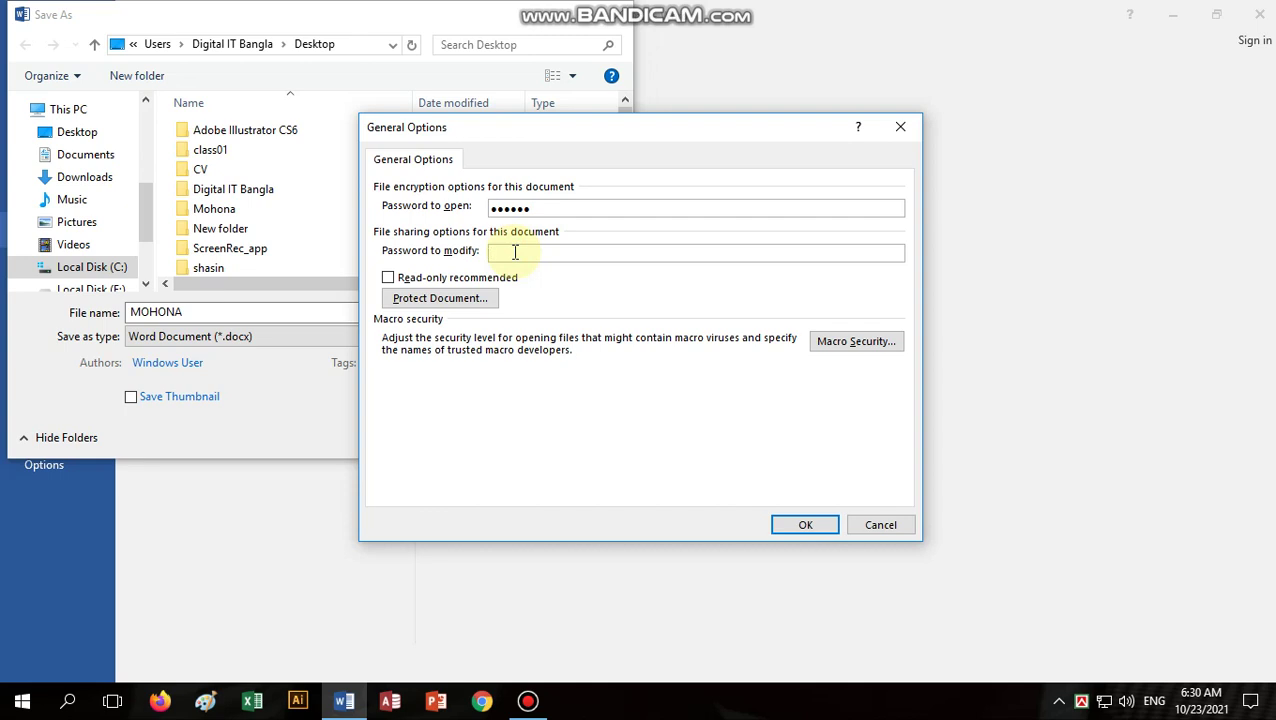
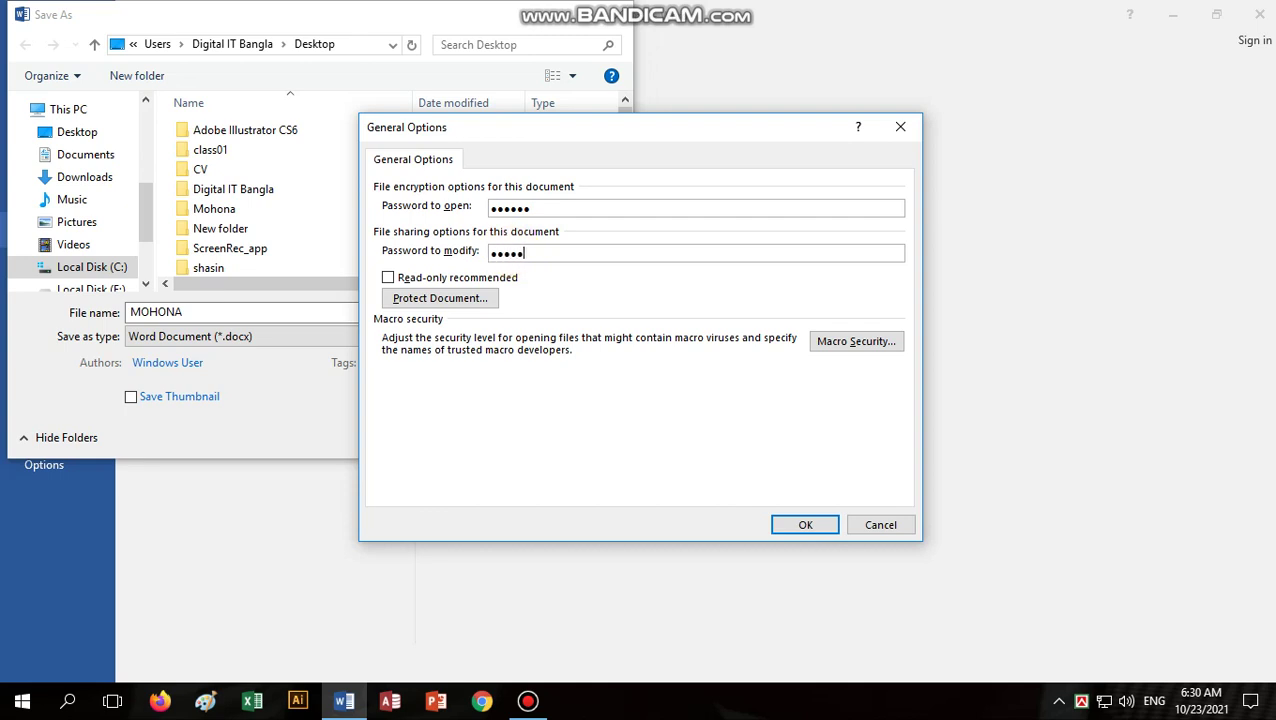
{"action": "left_click", "coordinate": [824, 528]}
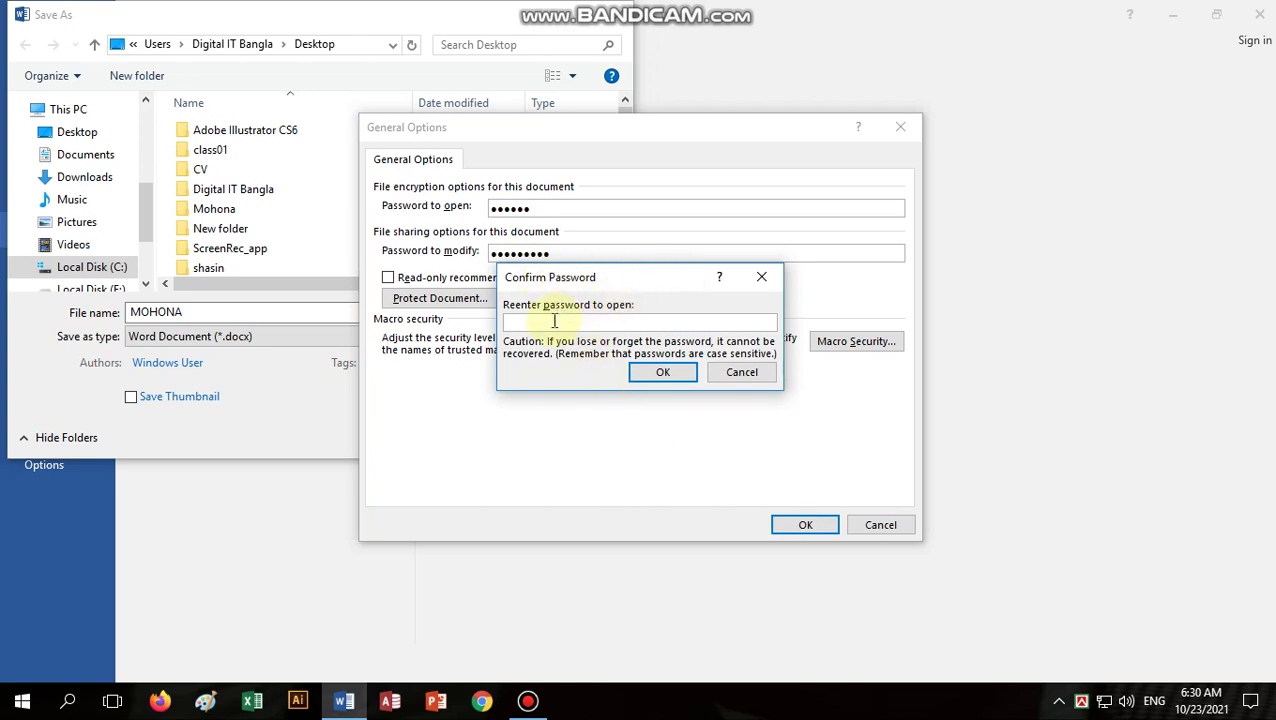
Step: Re-enter both passwords to confirm them and save into the Mohona folder
{"action": "left_click", "coordinate": [663, 372]}
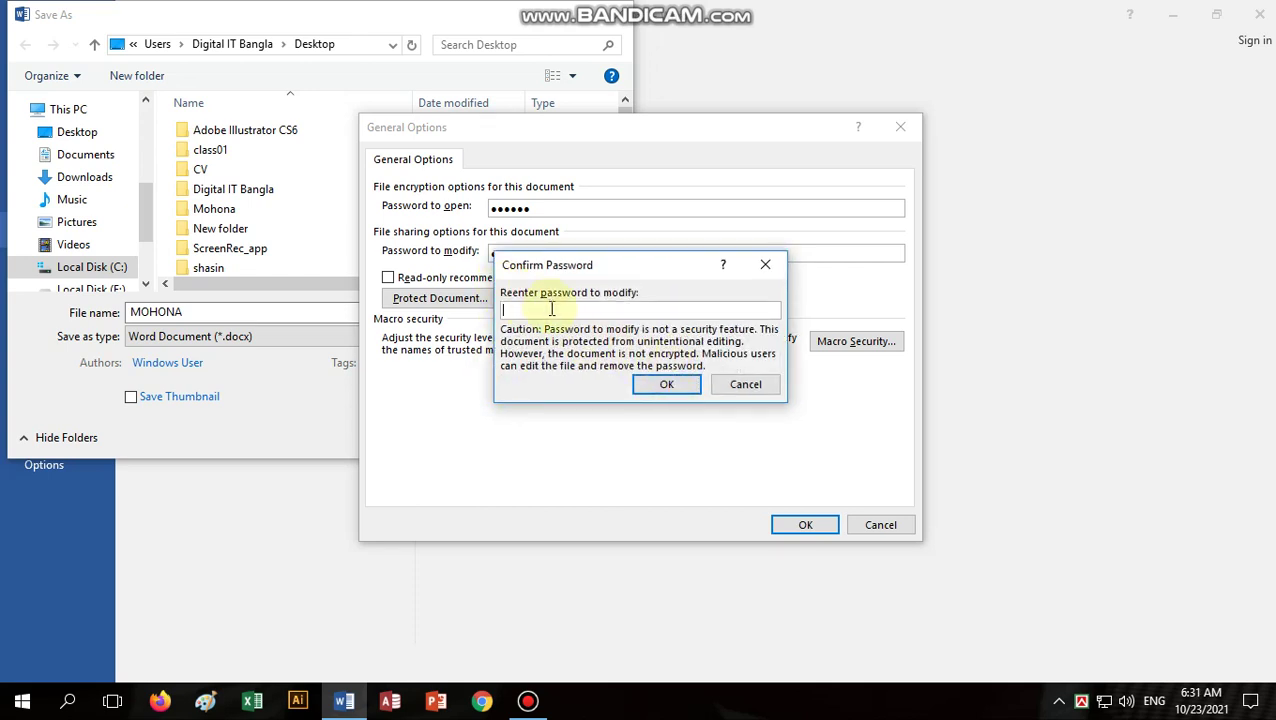
{"action": "left_click", "coordinate": [641, 386]}
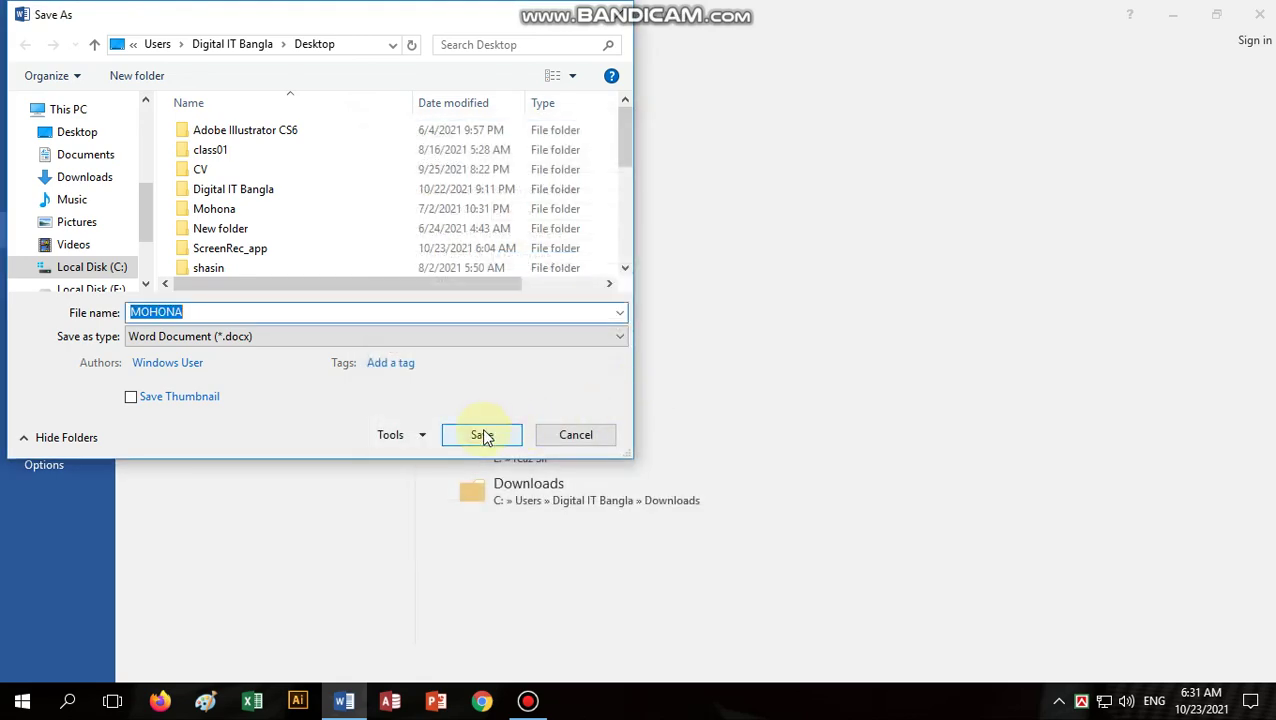
{"action": "left_click", "coordinate": [483, 436]}
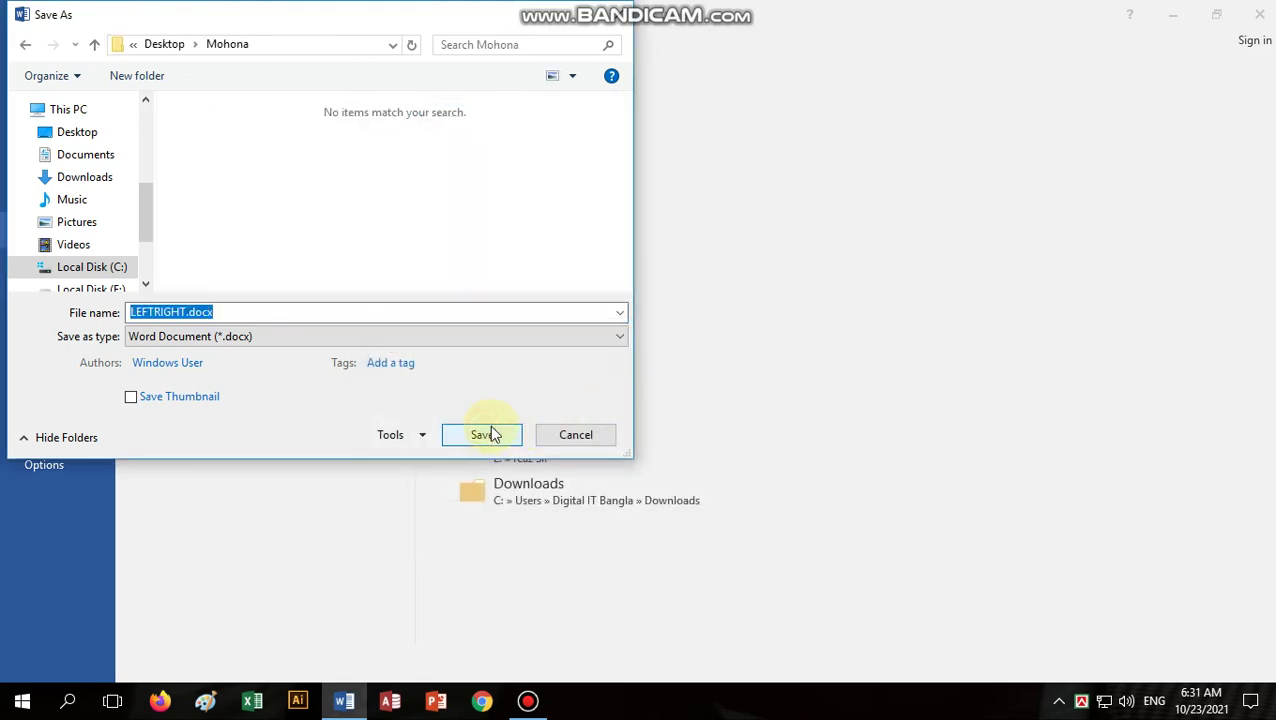
Step: Save the password-protected LEFTRIGHT document and close it
{"action": "left_click", "coordinate": [490, 436]}
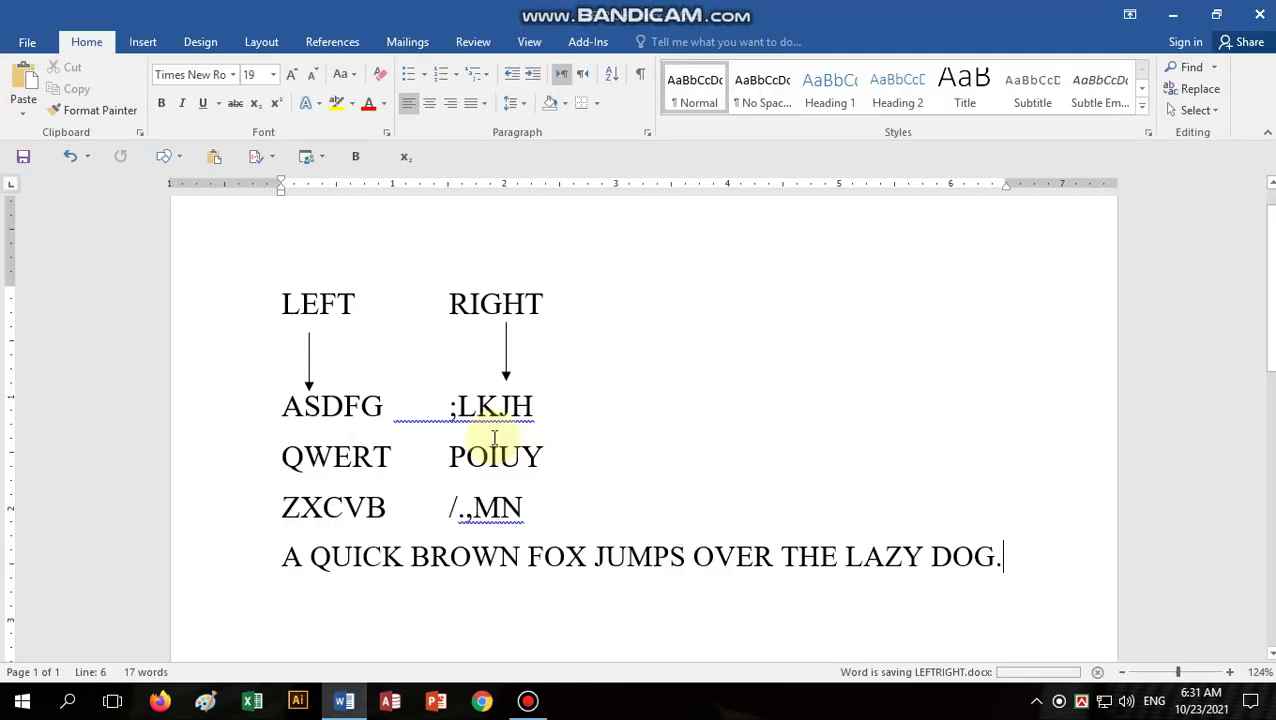
{"action": "left_click", "coordinate": [27, 42]}
{"action": "left_click", "coordinate": [62, 371]}
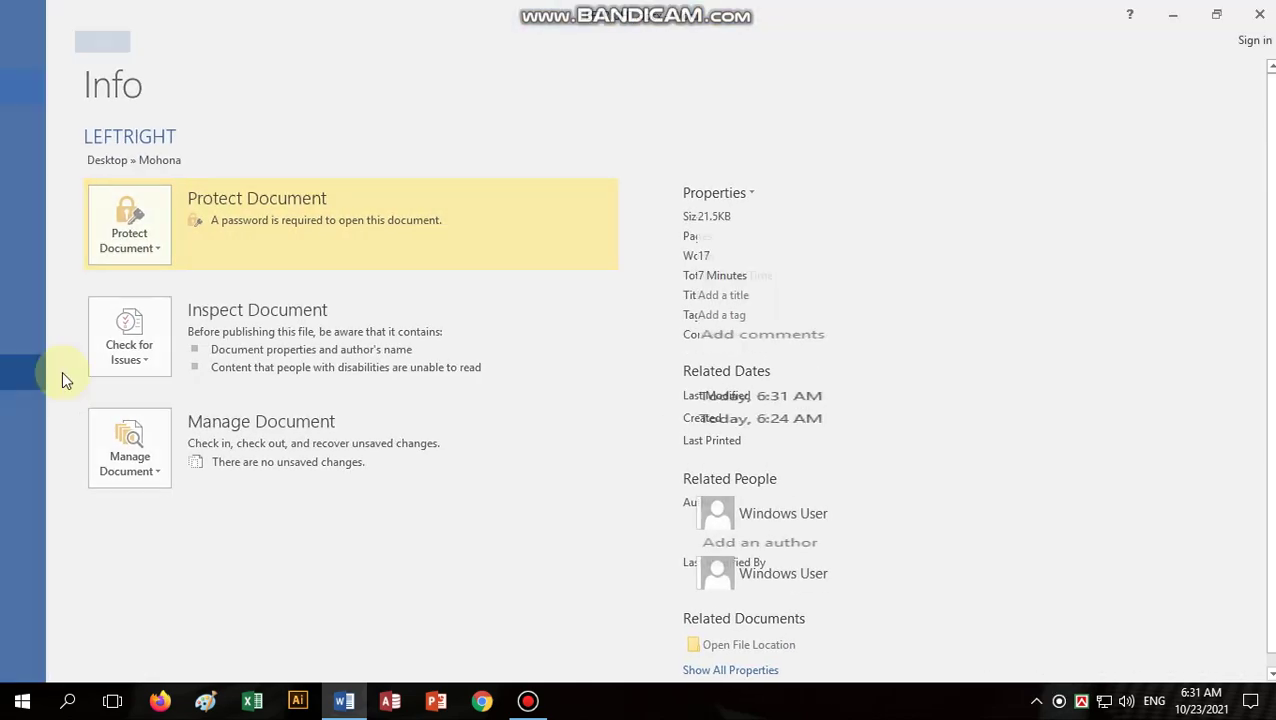
Step: Reopen LEFTRIGHT.docx from Recent, entering the open password and then the modify password
{"action": "left_click", "coordinate": [28, 45]}
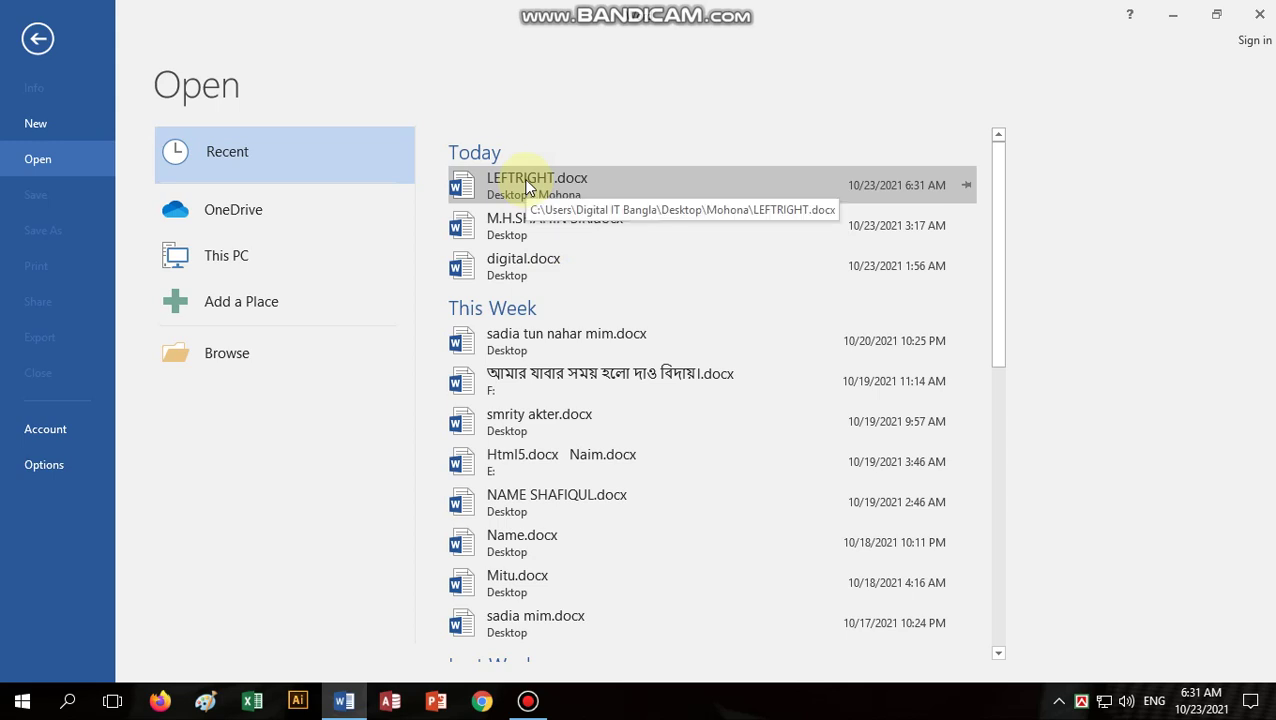
{"action": "left_click", "coordinate": [527, 187]}
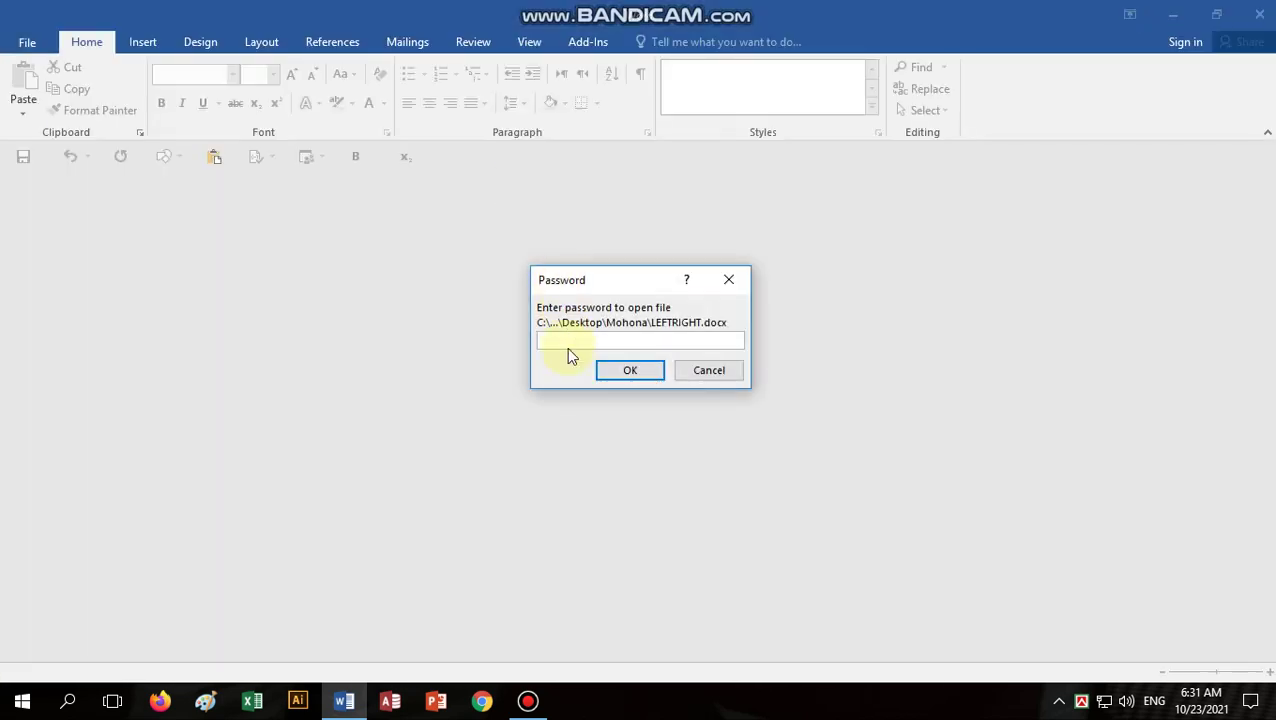
{"action": "left_click", "coordinate": [572, 340]}
{"action": "left_click", "coordinate": [630, 371]}
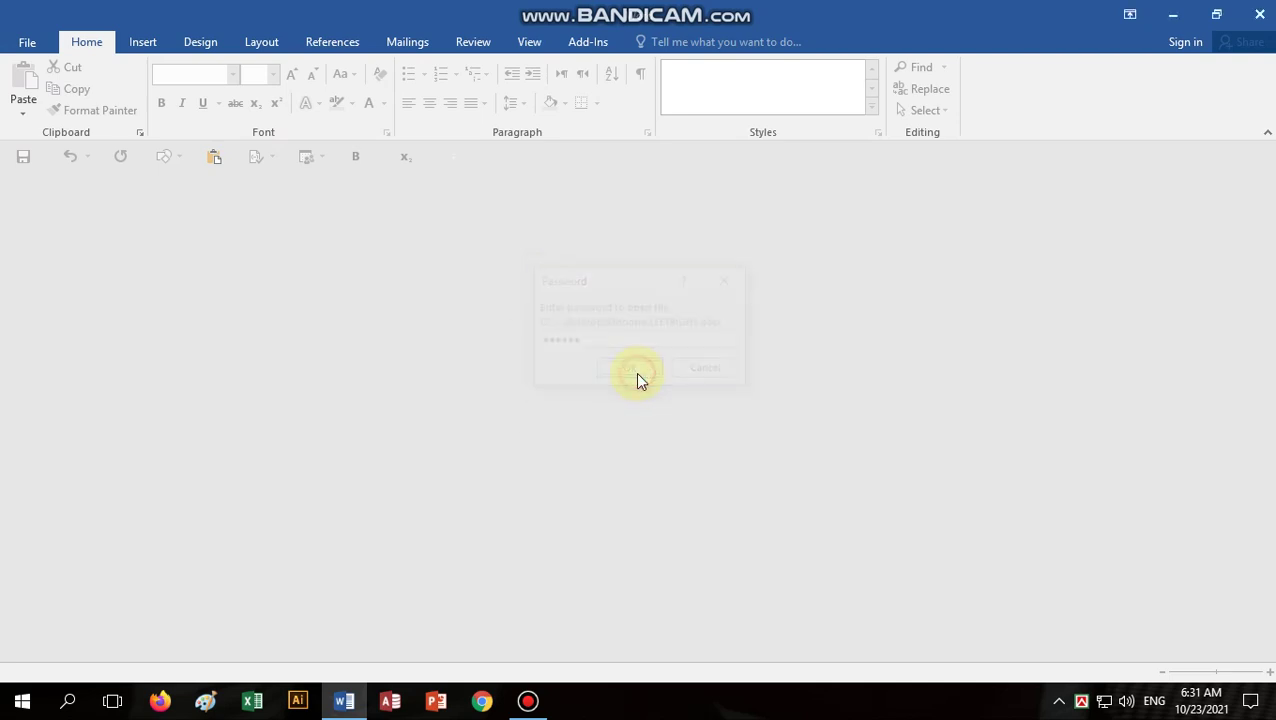
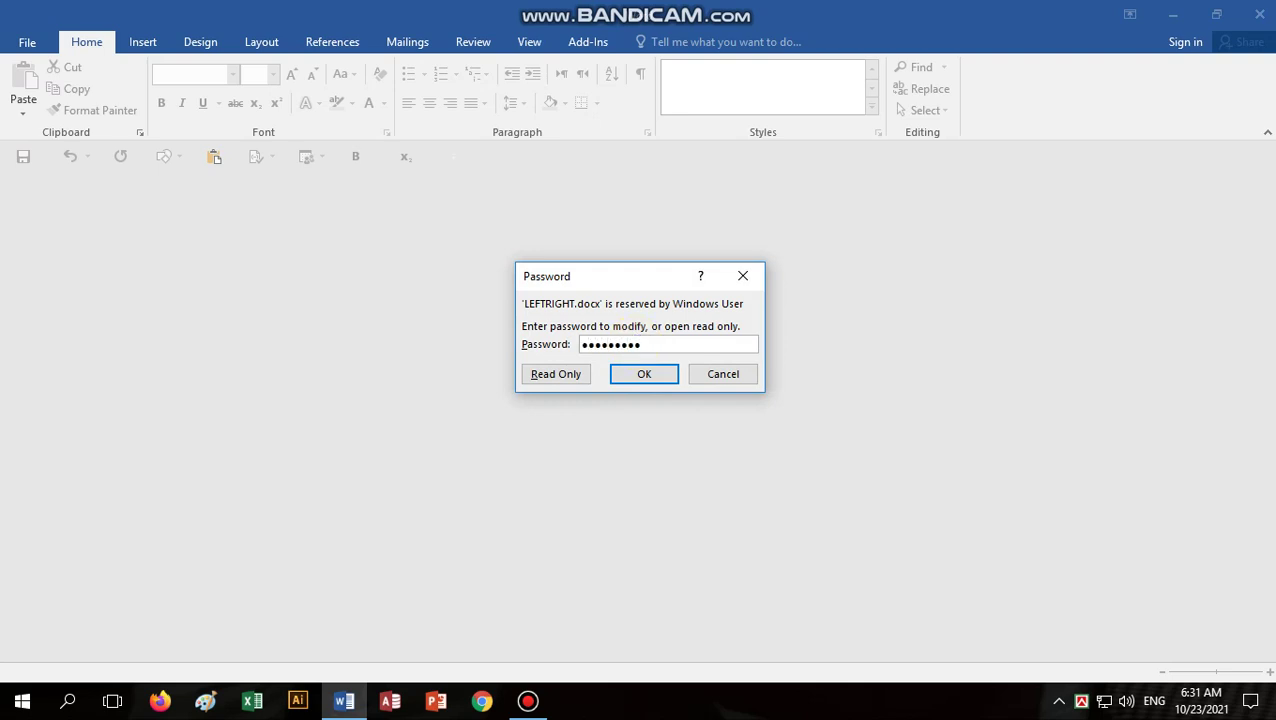
{"action": "left_click", "coordinate": [641, 379]}
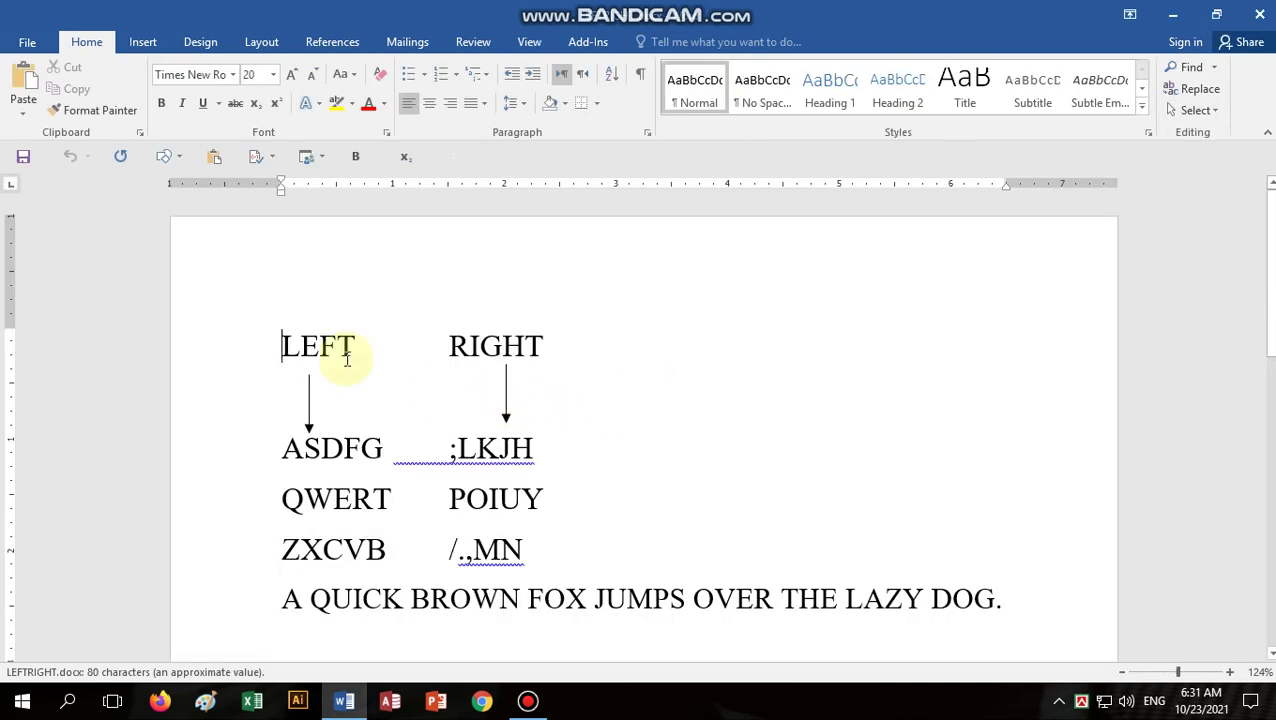
Step: Start a Save As into the Mohona folder with the file name MOHONA
{"action": "left_click", "coordinate": [27, 44]}
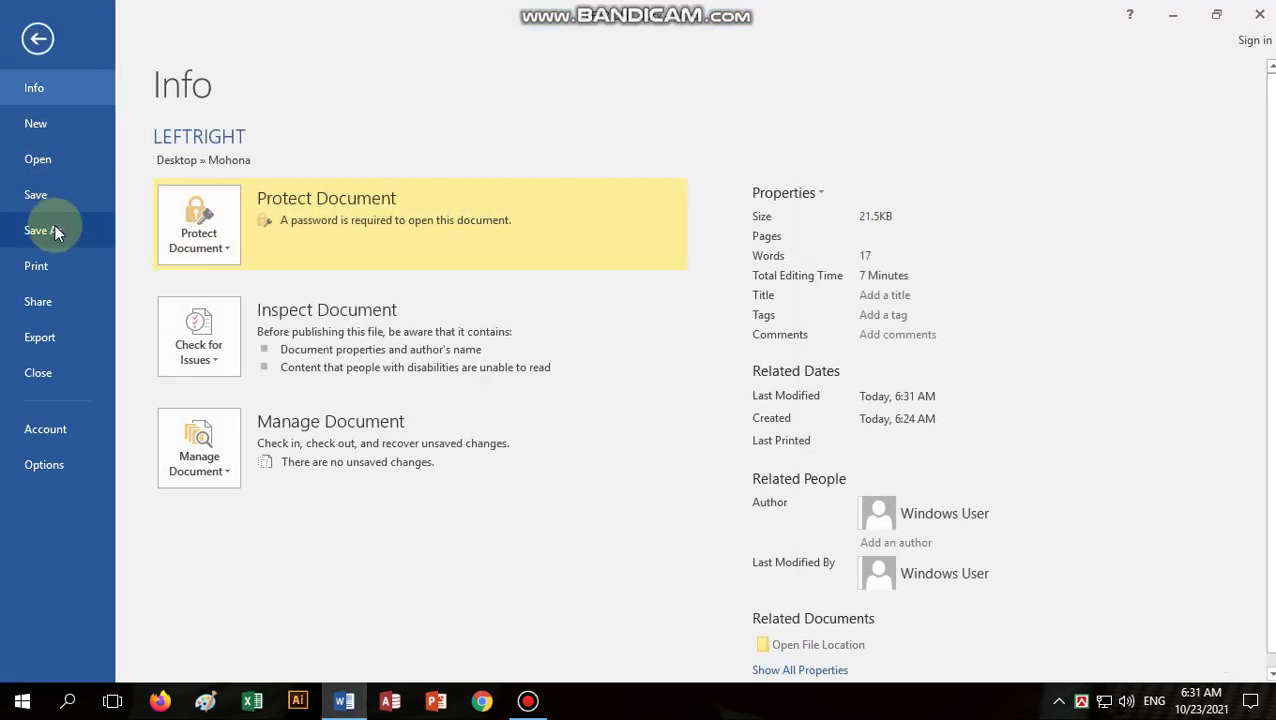
{"action": "left_click", "coordinate": [42, 230]}
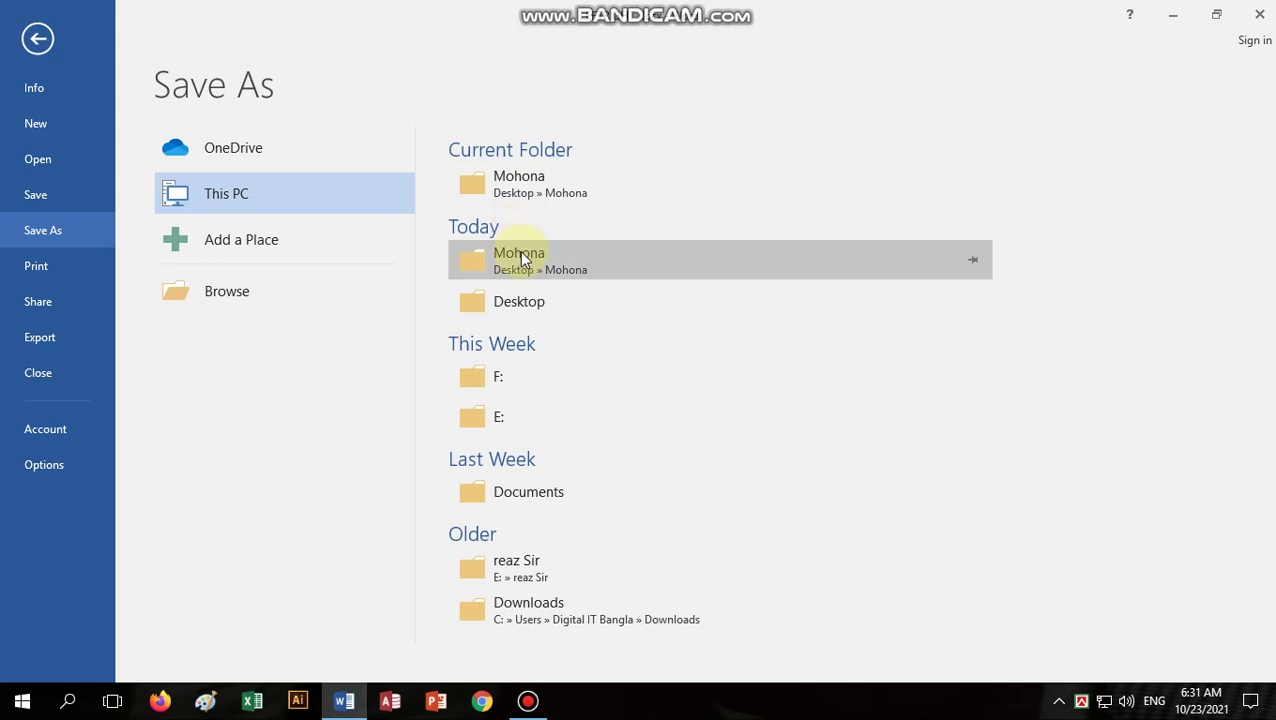
{"action": "left_click", "coordinate": [520, 256]}
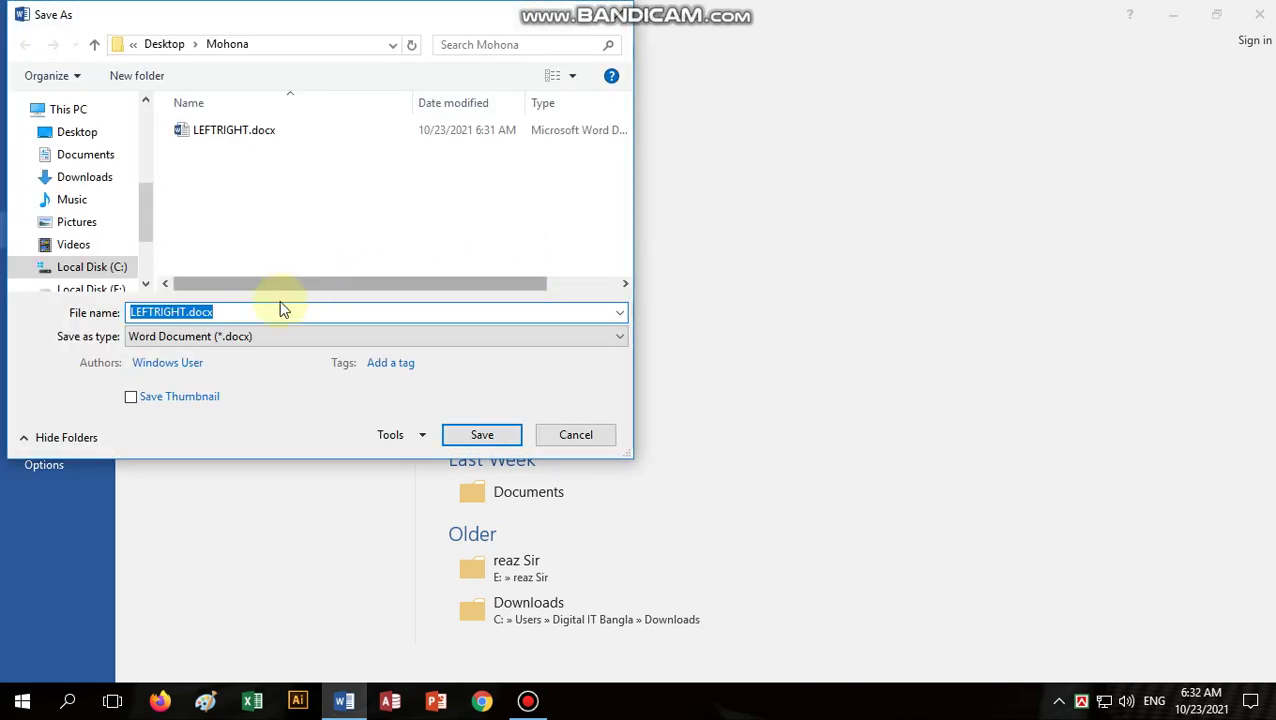
{"action": "left_click_drag", "start_coordinate": [238, 317], "coordinate": [140, 295]}
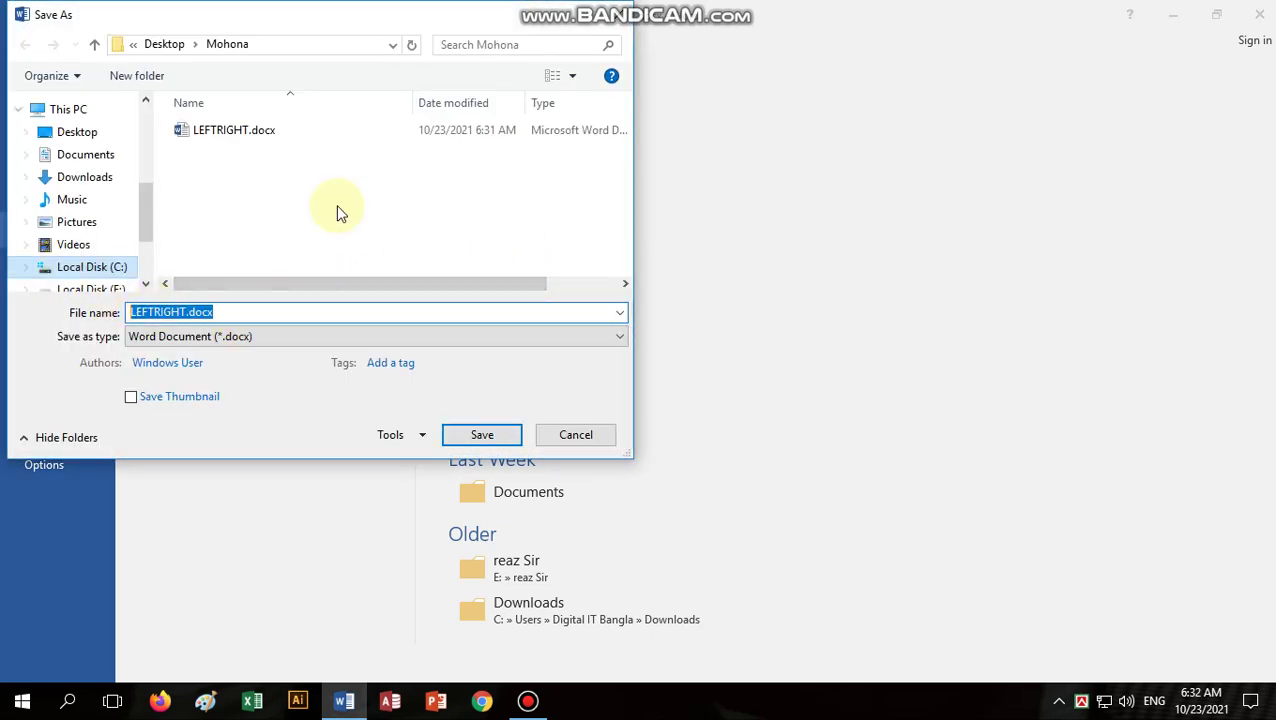
{"action": "type", "text": "MOH"}
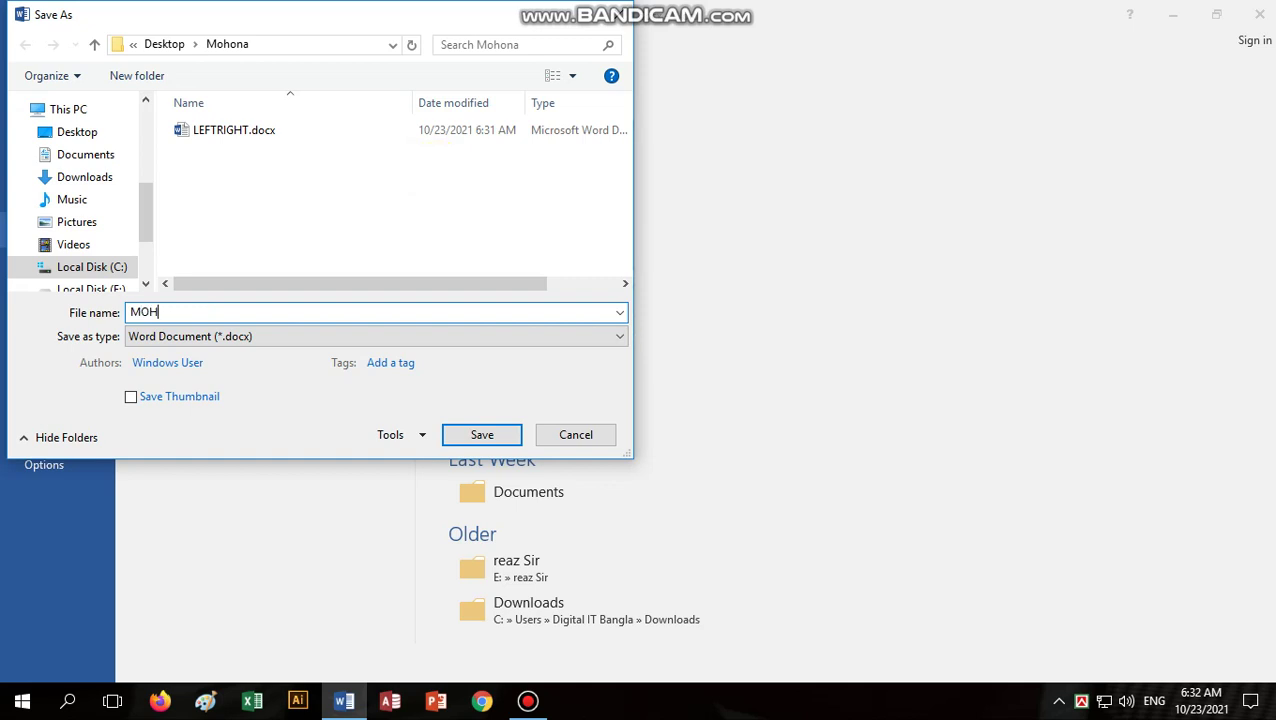
{"action": "type", "text": "ONA"}
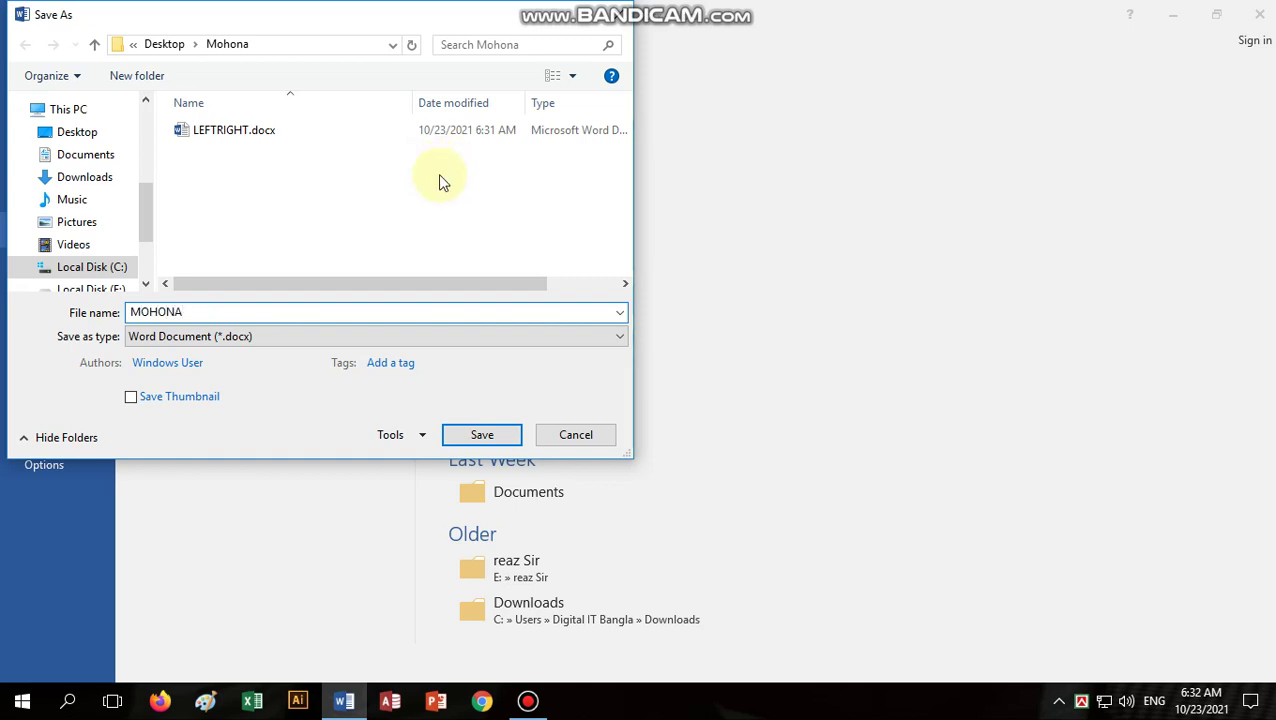
Step: Clear both the open and modify passwords in General Options, then save MOHONA
{"action": "left_click", "coordinate": [421, 438]}
{"action": "left_click", "coordinate": [430, 499]}
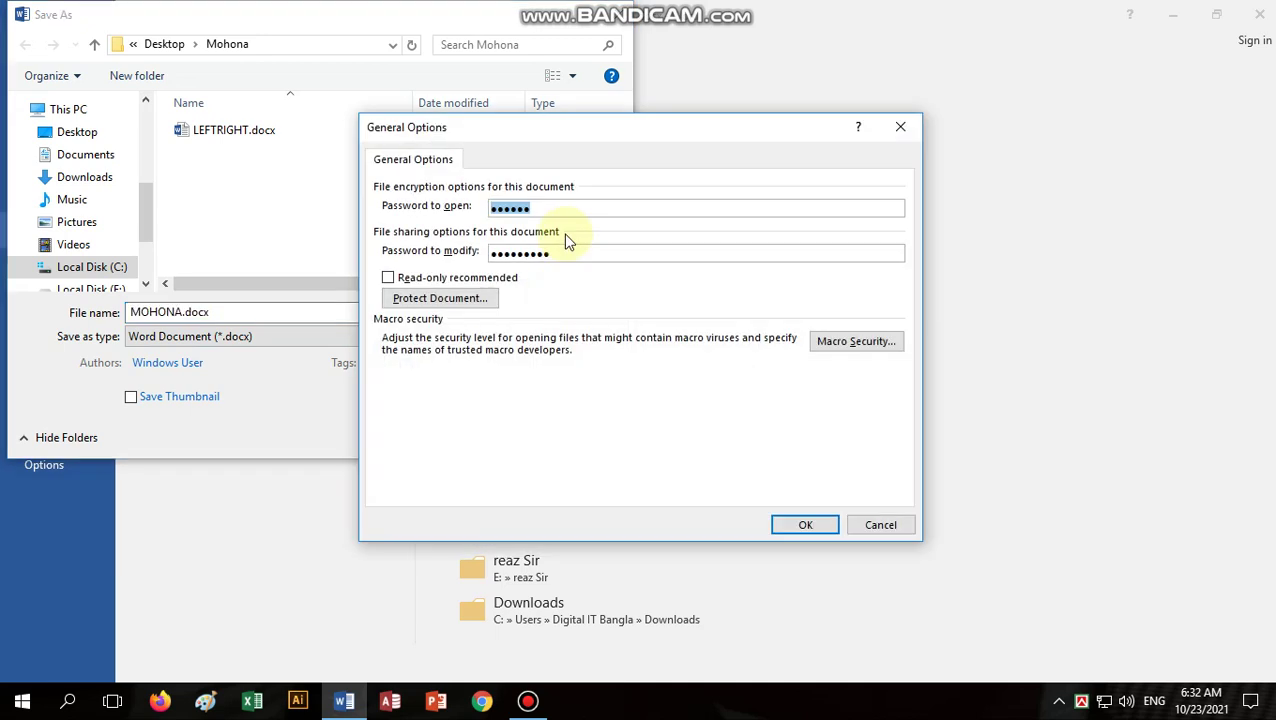
{"action": "key", "text": "BackSpace"}
{"action": "left_click_drag", "start_coordinate": [566, 254], "coordinate": [418, 256]}
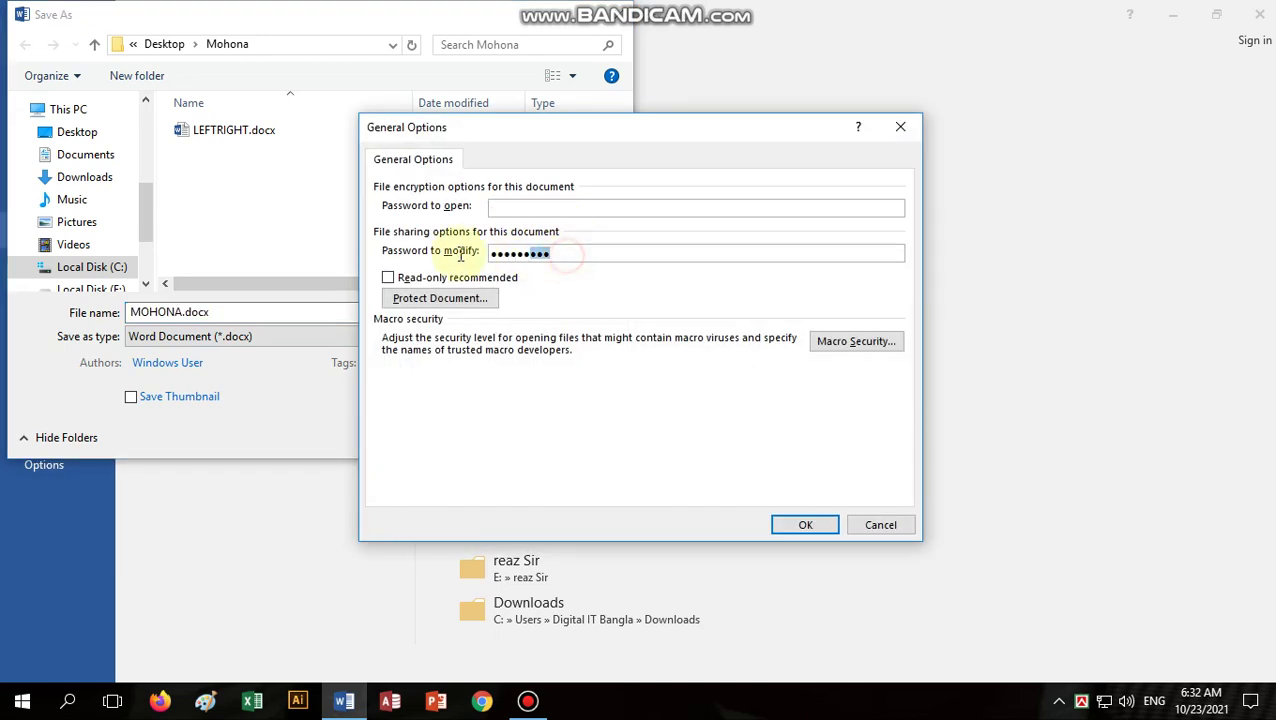
{"action": "key", "text": "BackSpace"}
{"action": "left_click", "coordinate": [800, 523]}
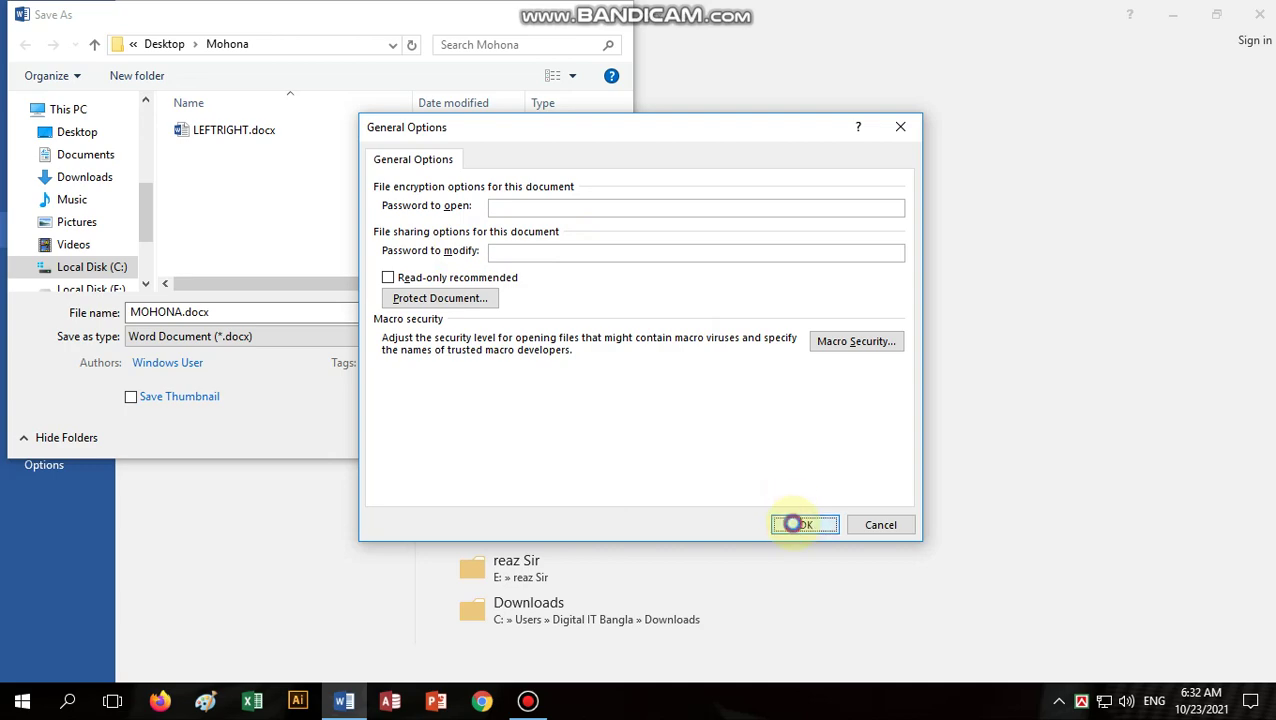
{"action": "left_click", "coordinate": [493, 438]}
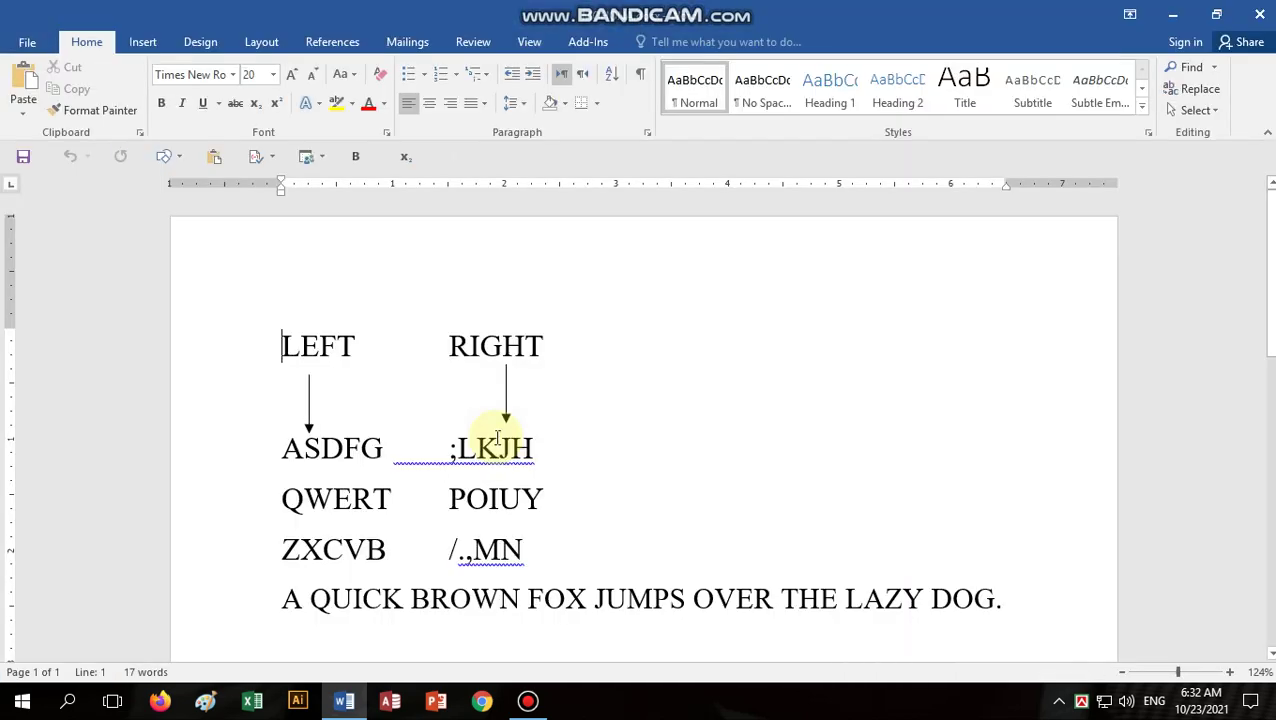
Step: Close MOHONA.docx, reopen it from Recent with no password prompt, and select the arrow under LEFT
{"action": "left_click", "coordinate": [27, 41]}
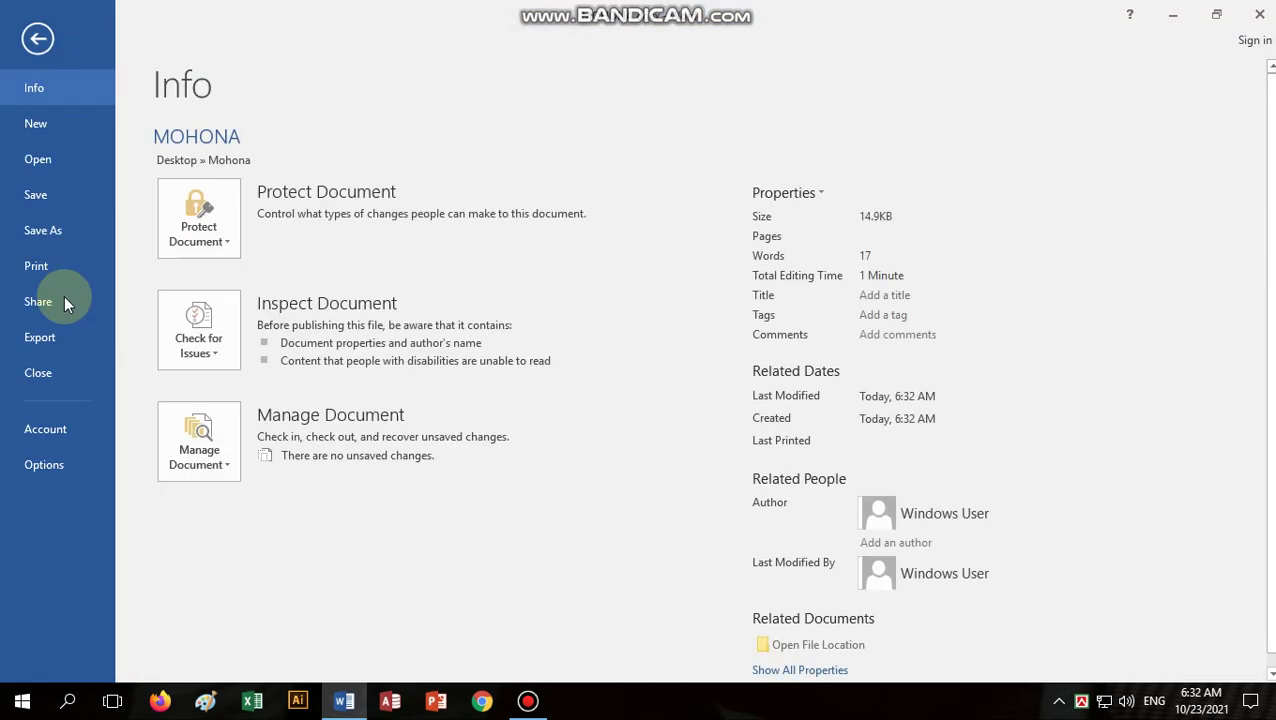
{"action": "left_click", "coordinate": [63, 376]}
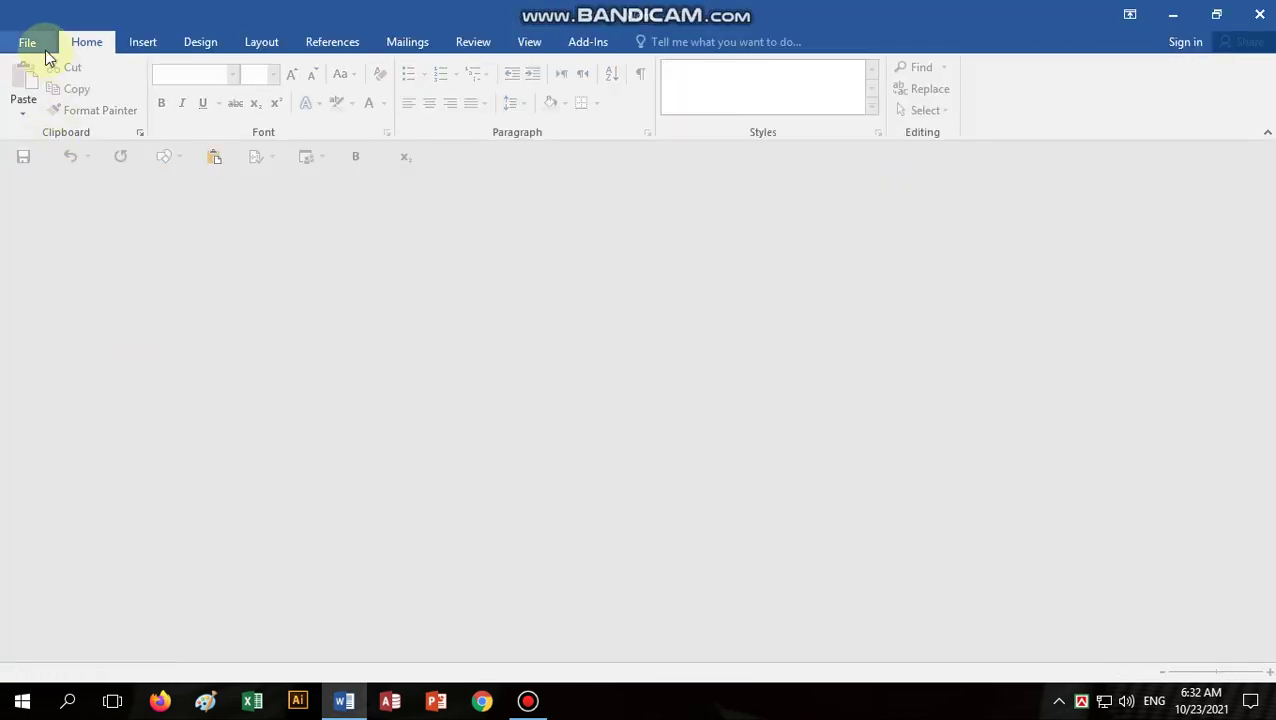
{"action": "left_click", "coordinate": [40, 45]}
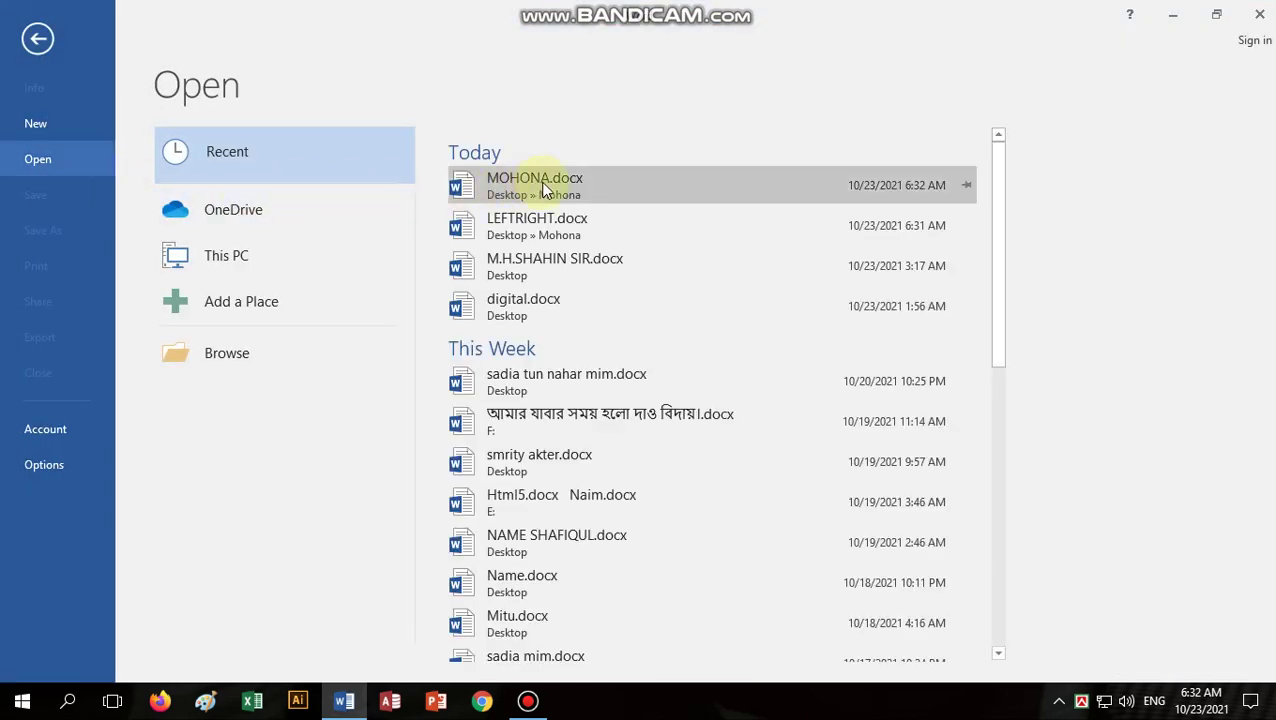
{"action": "left_click", "coordinate": [540, 181]}
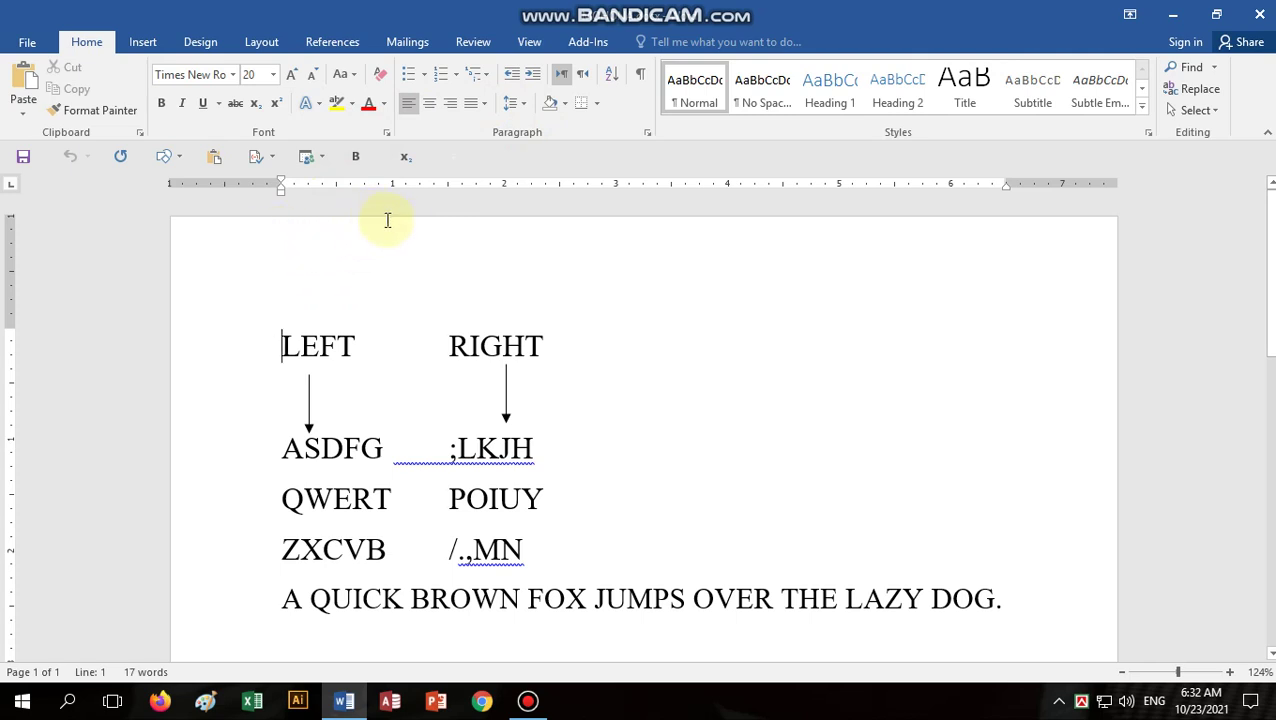
{"action": "left_click", "coordinate": [306, 396]}
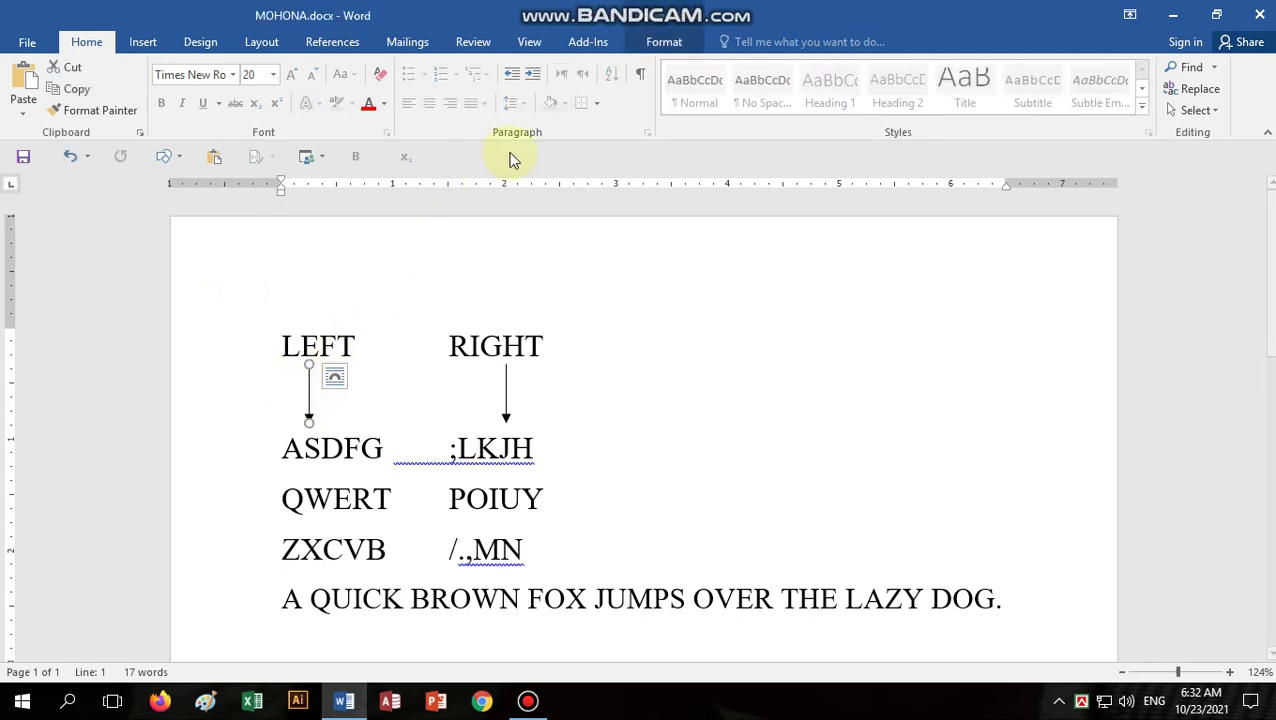